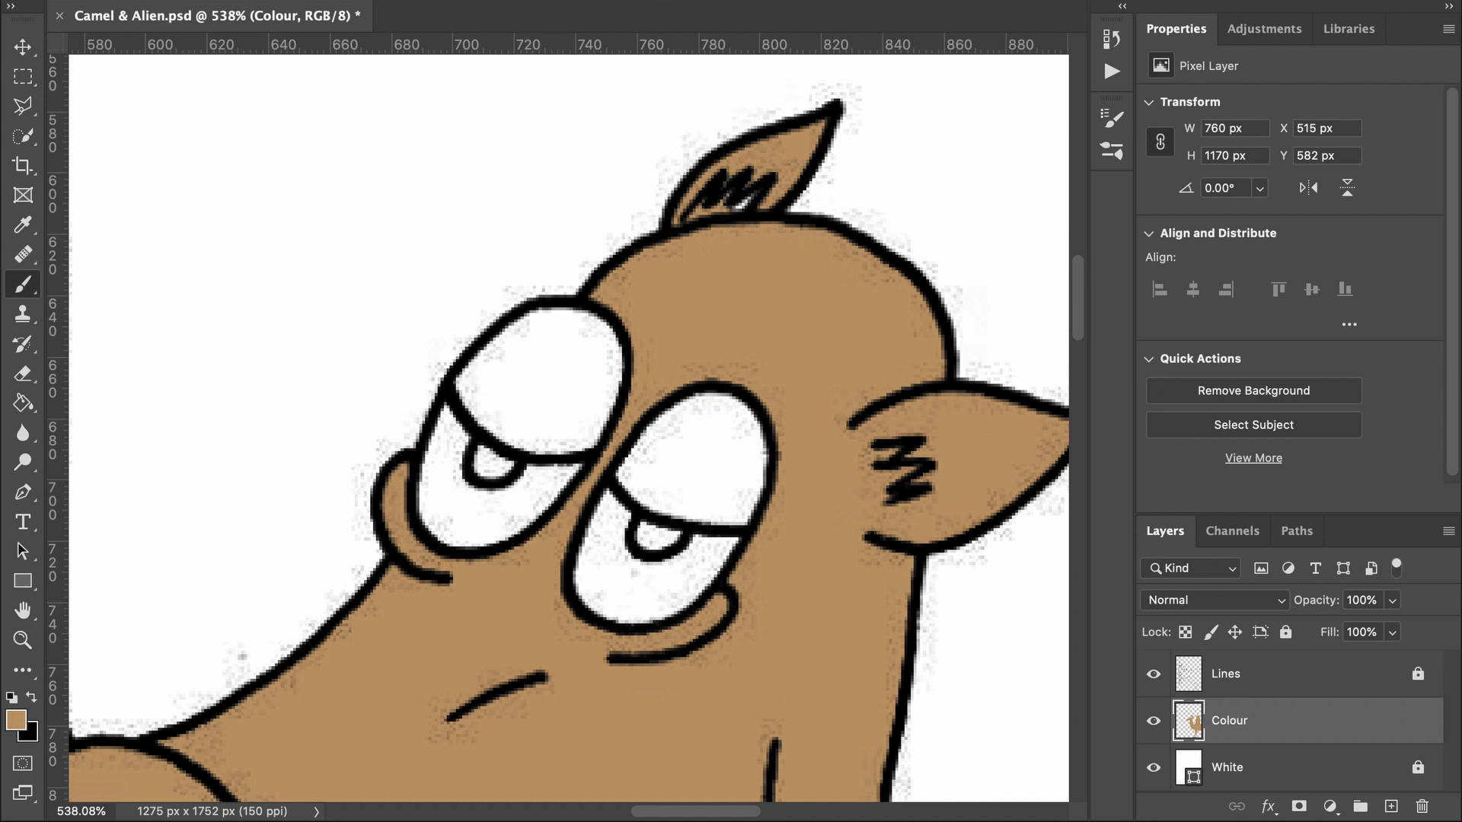
- Choose the Hard Round brush preset for painting on the Colour layer
drag(150, 51, 143, 51)
scroll(191, 296, up, 10)
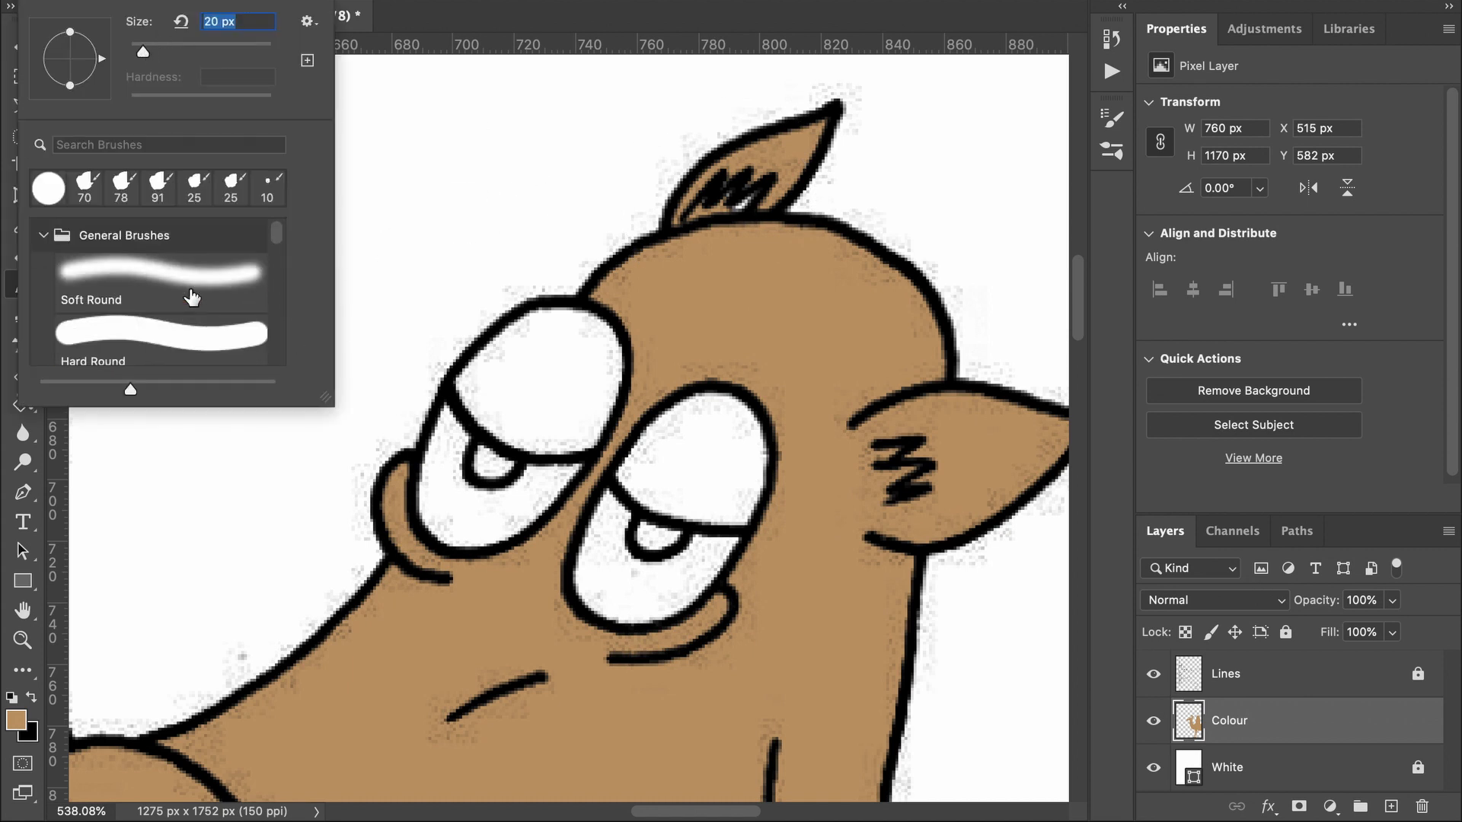
click(169, 331)
key(Return)
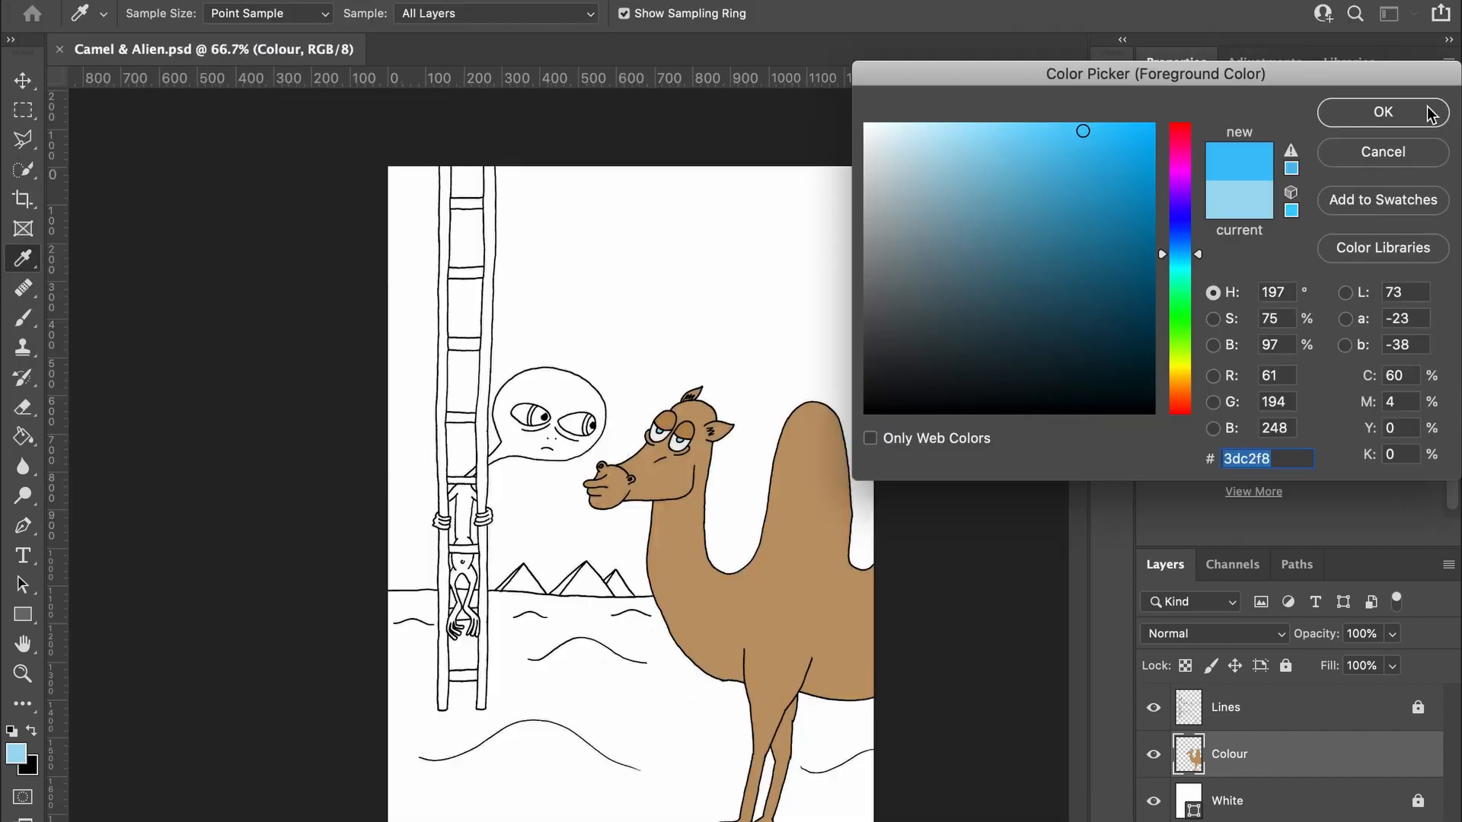
- Set the foreground colour to blue #3dc2f8 and fill the sky on both sides of the ladder with the Paint Bucket
click(1426, 116)
key(g)
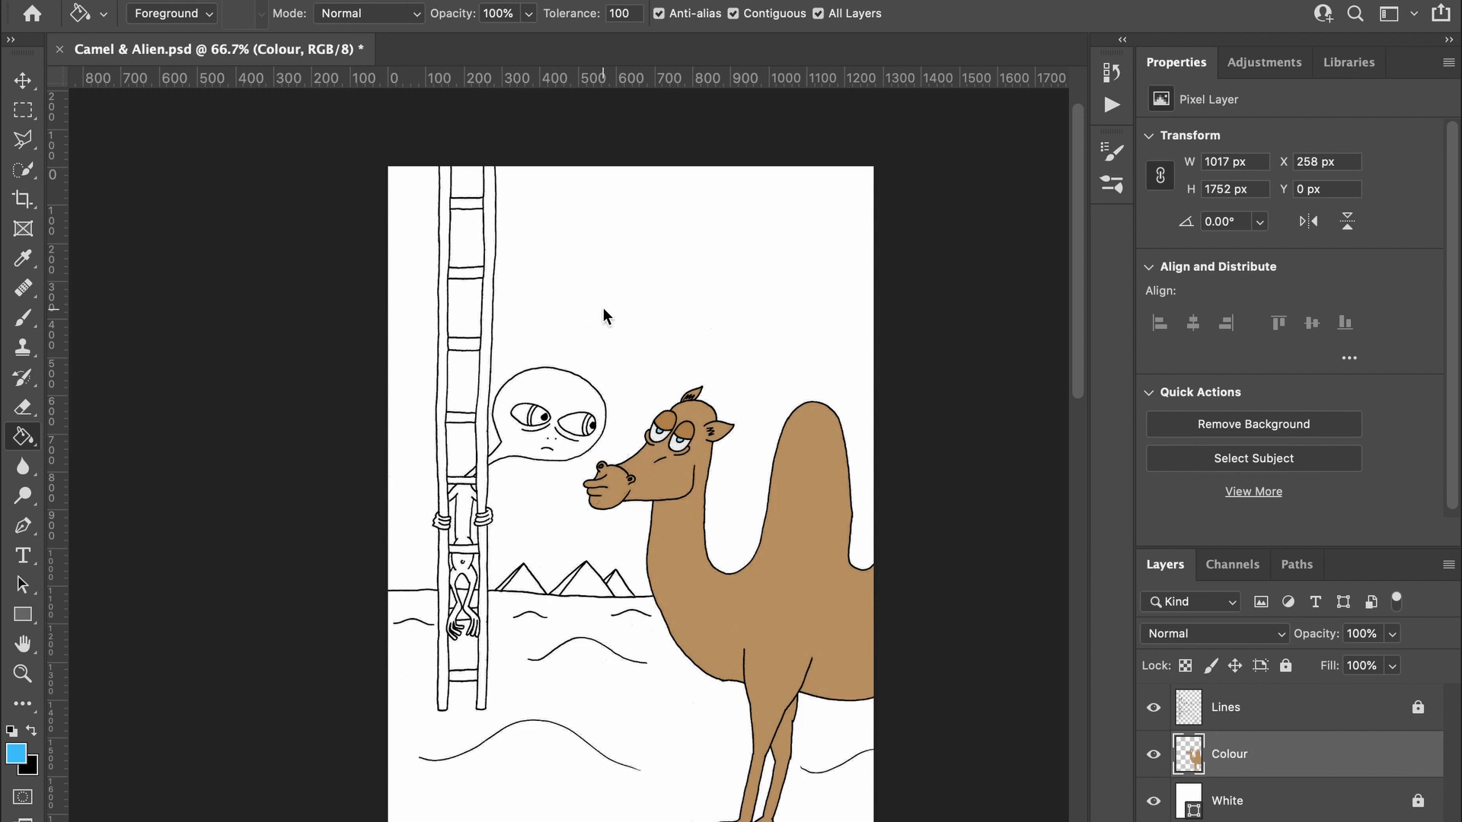
click(602, 309)
click(412, 358)
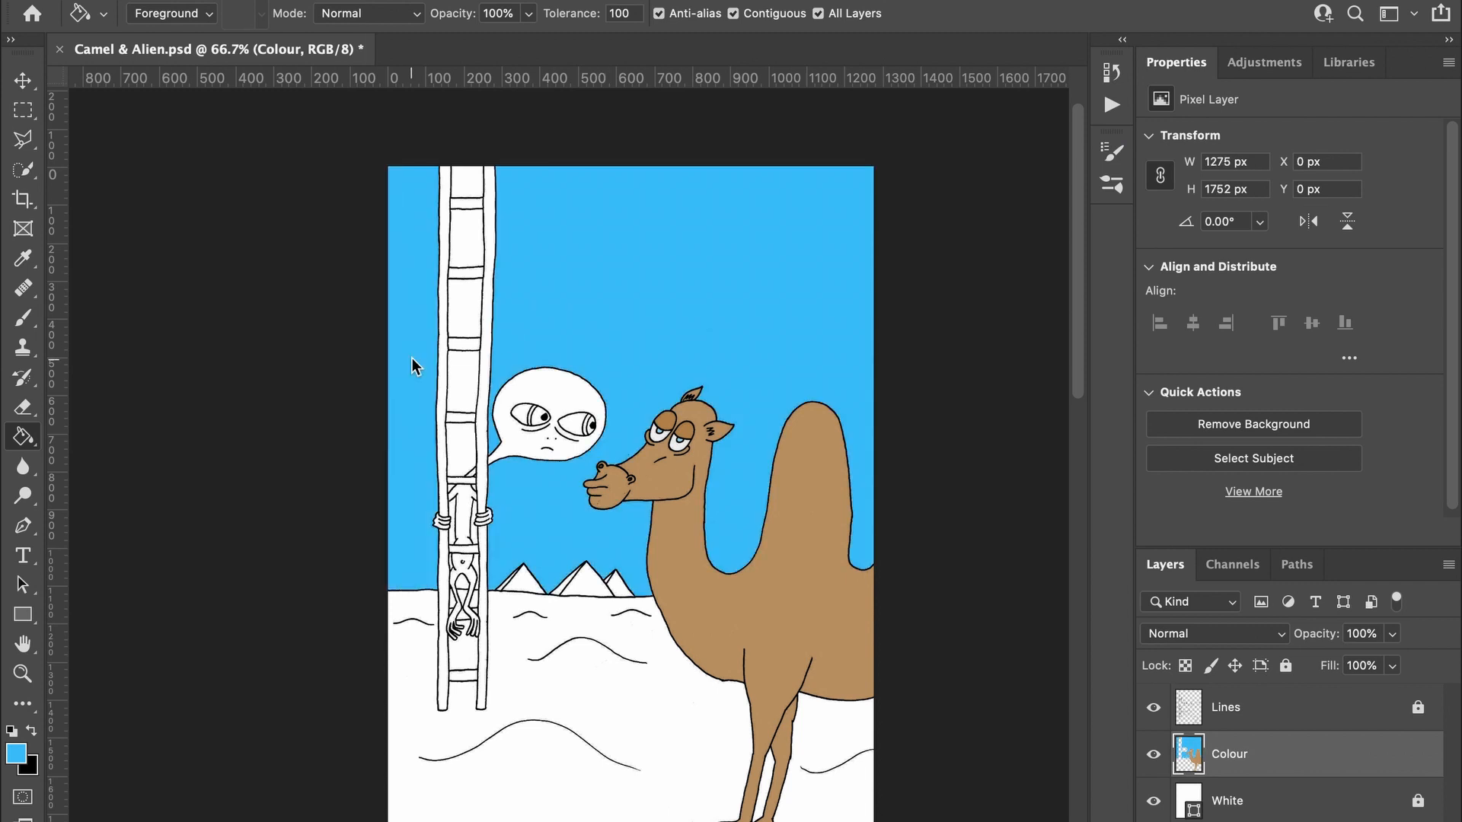
- Fill the sky gaps between the ladder rungs with the same blue
click(468, 185)
click(468, 233)
click(469, 305)
click(464, 367)
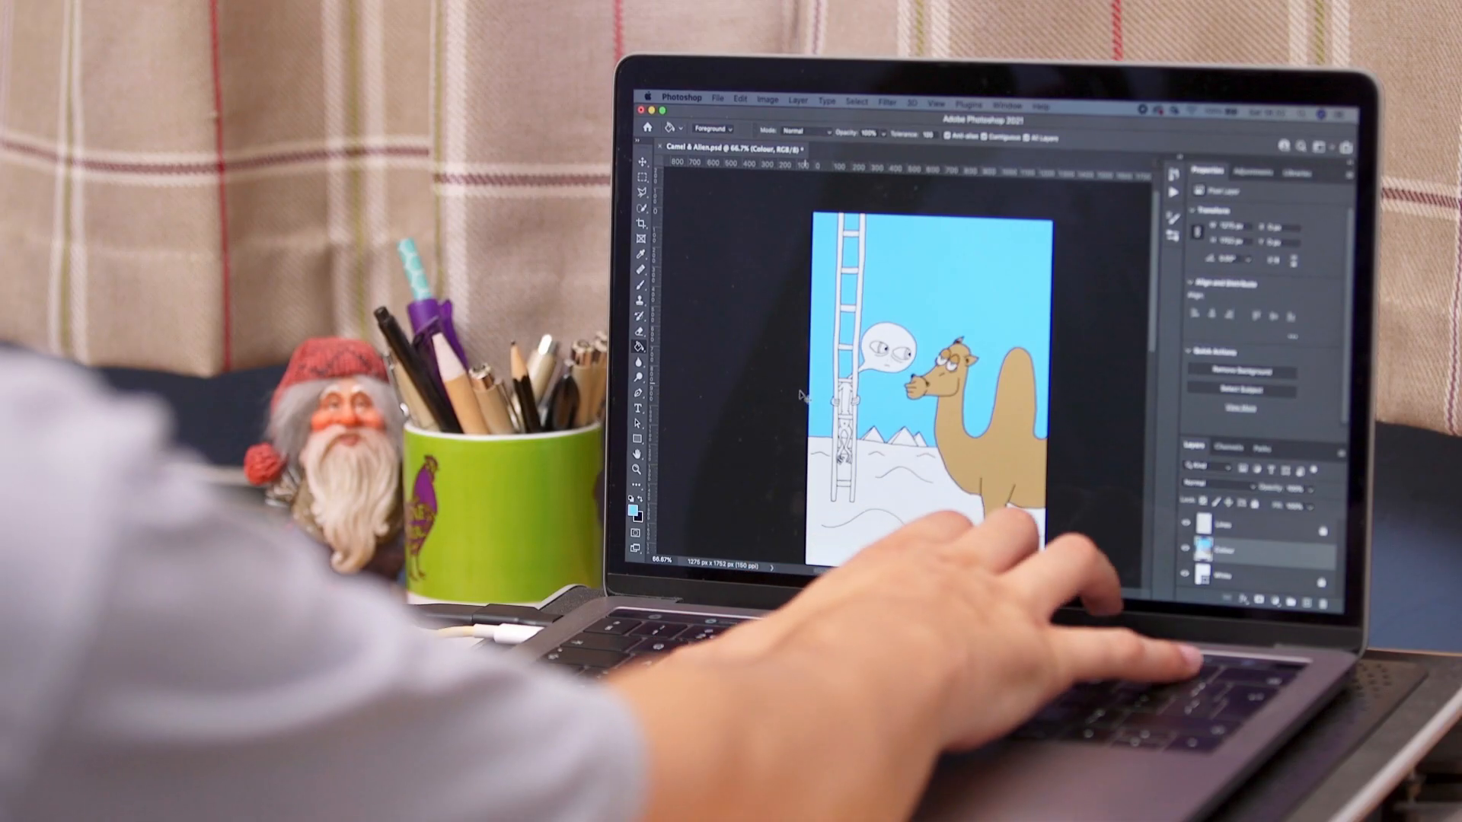
key(super+plus)
key(super+plus)
scroll(807, 399, left, 5)
scroll(808, 398, down, 3)
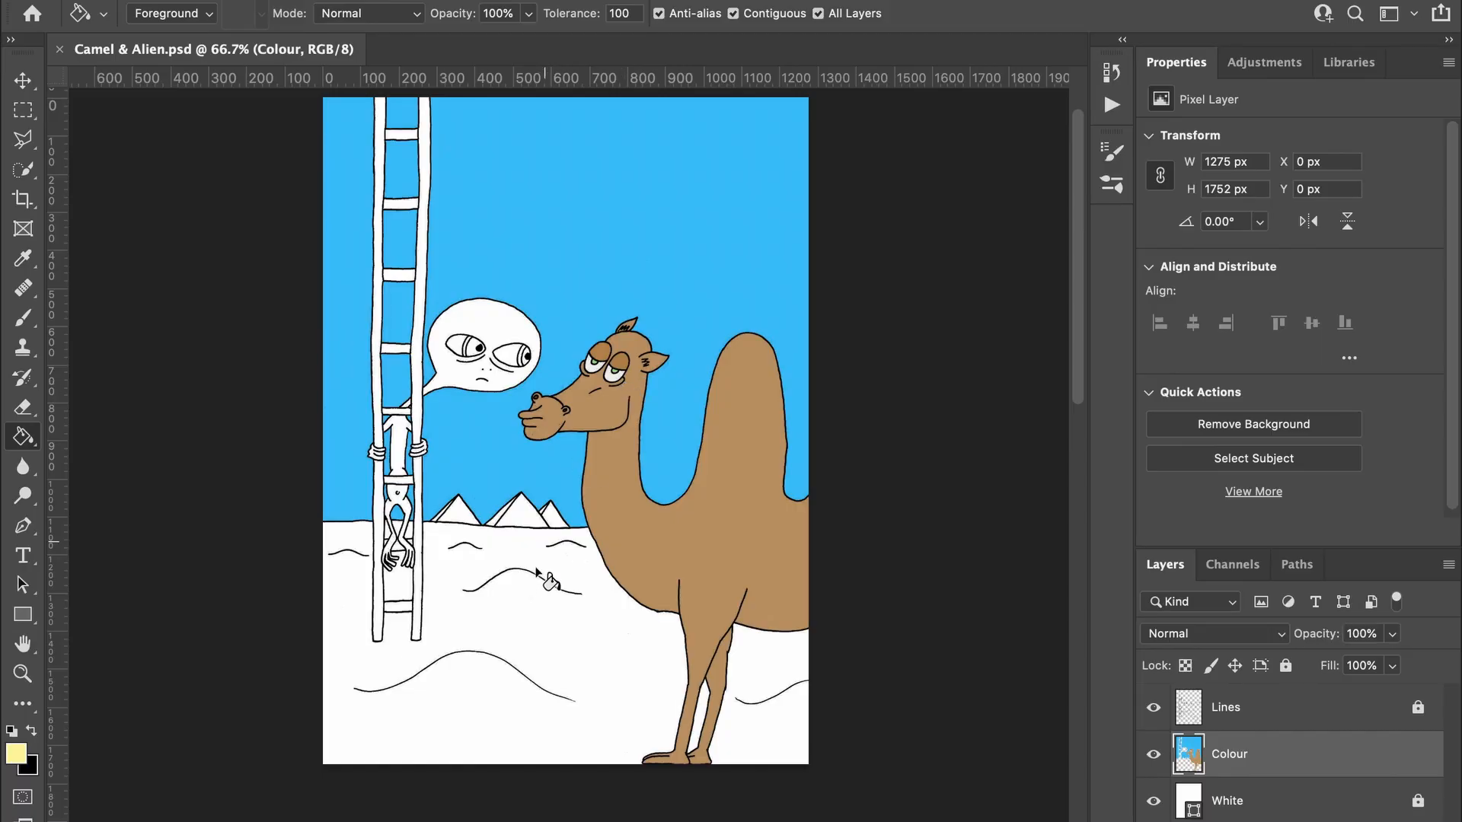
- Fill the desert sand with pale yellow, including the areas behind the camel and between its front legs
click(543, 571)
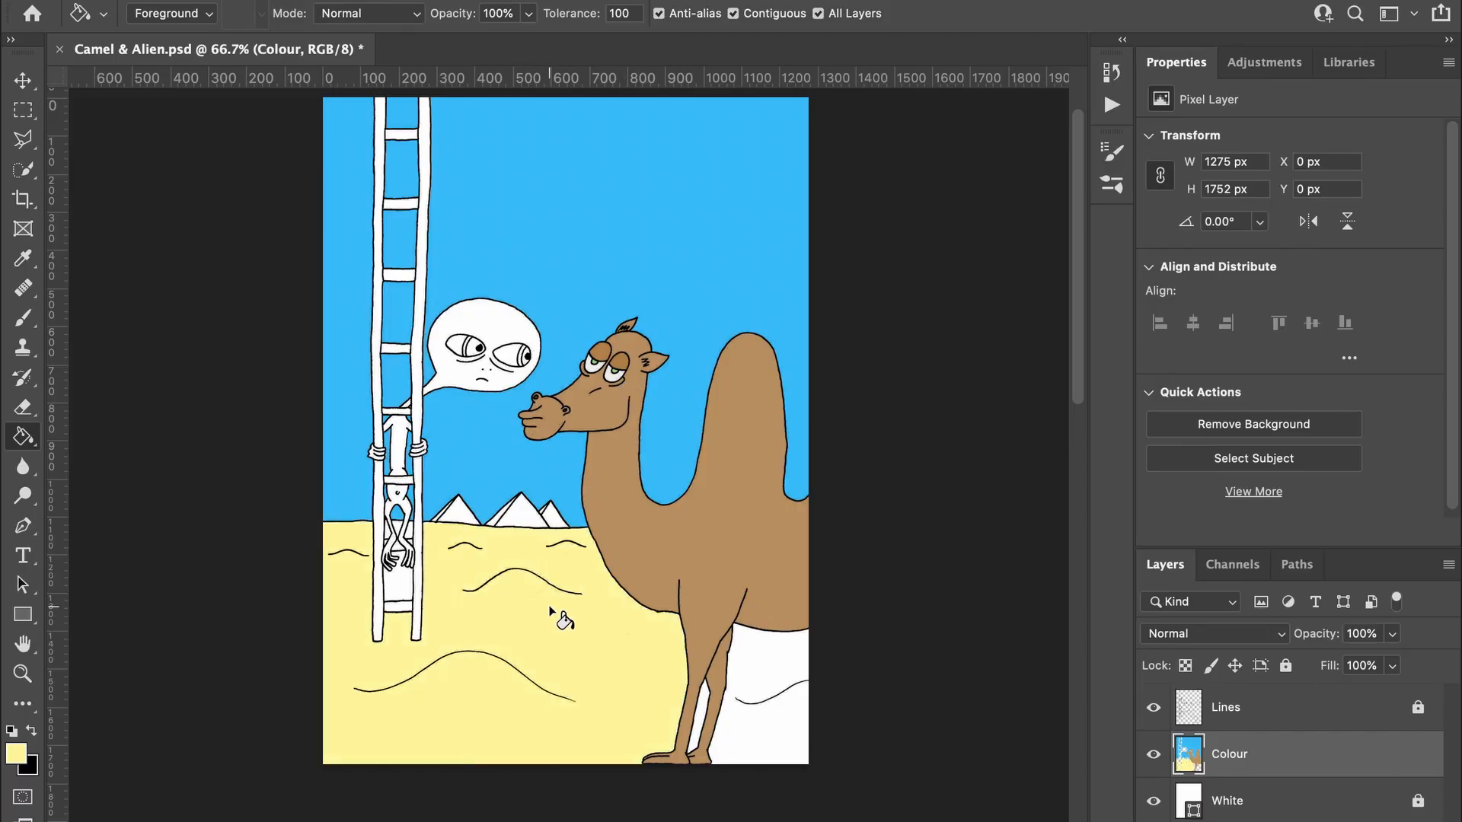
scroll(550, 608, up, 2)
scroll(550, 608, up, 3)
scroll(555, 610, down, 5)
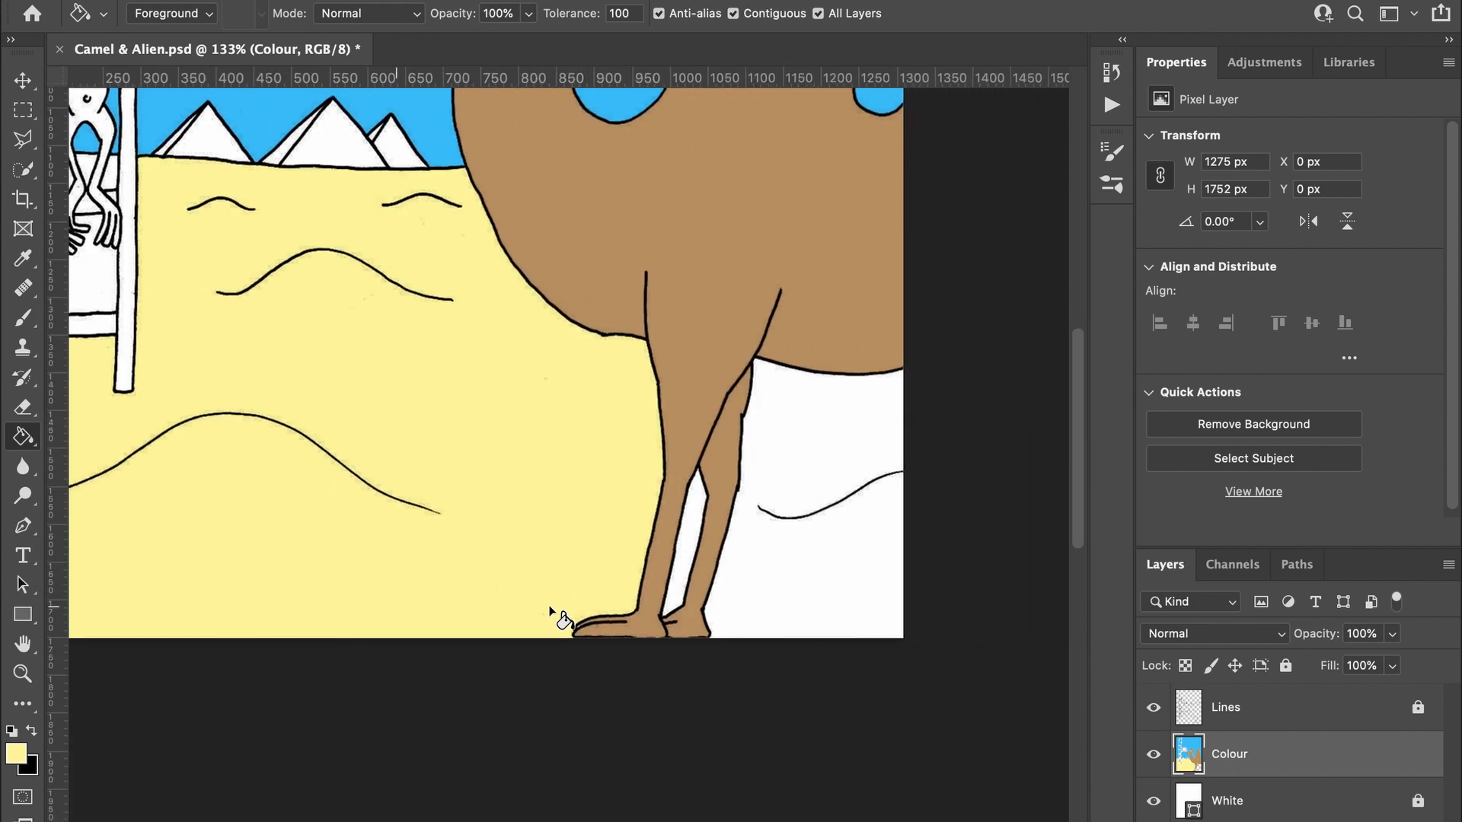
click(799, 422)
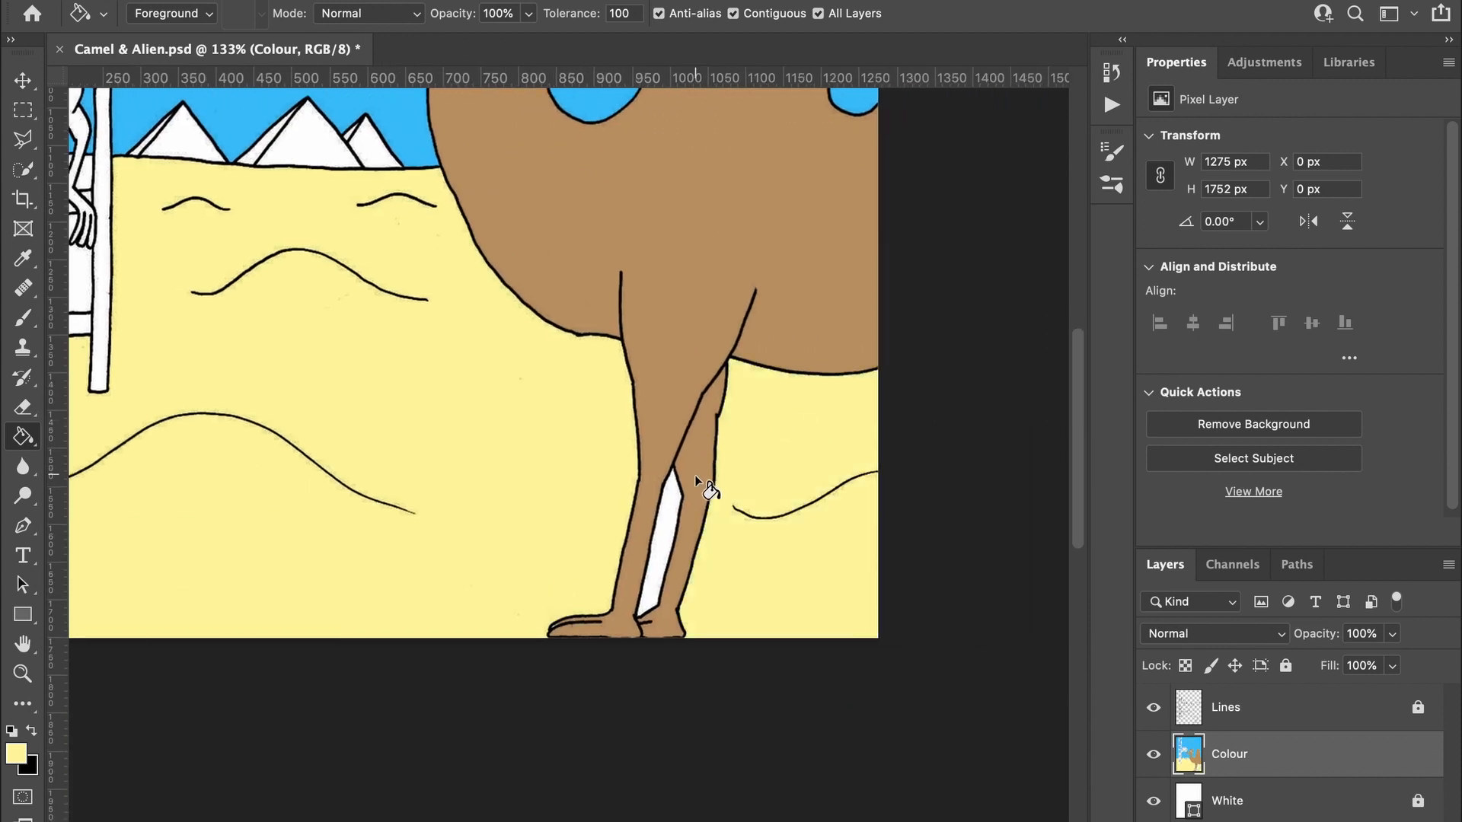
click(669, 508)
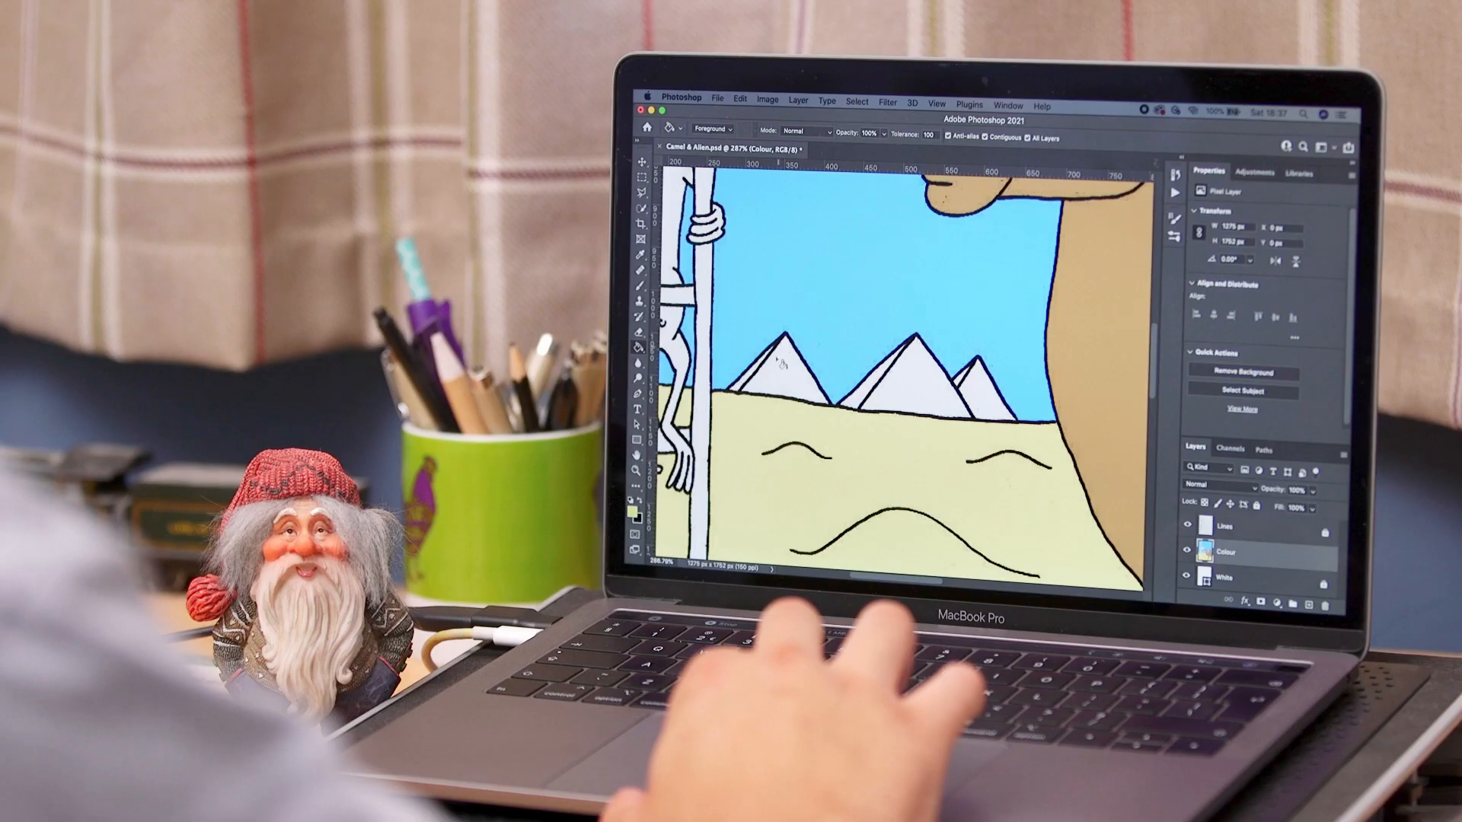
- Fill the front faces of the three pyramids with a darker yellow than the sand
click(782, 369)
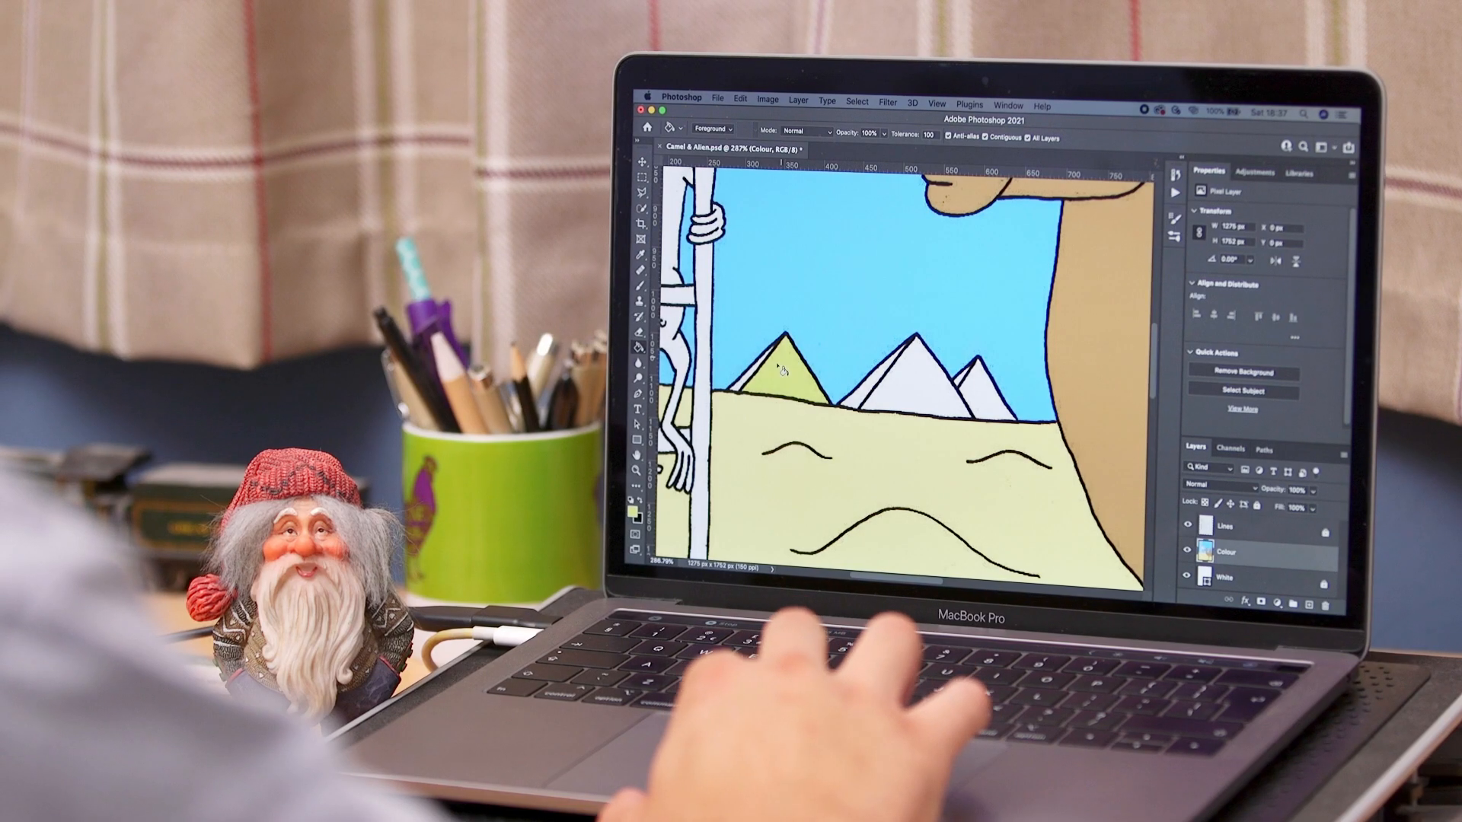
click(910, 378)
click(980, 400)
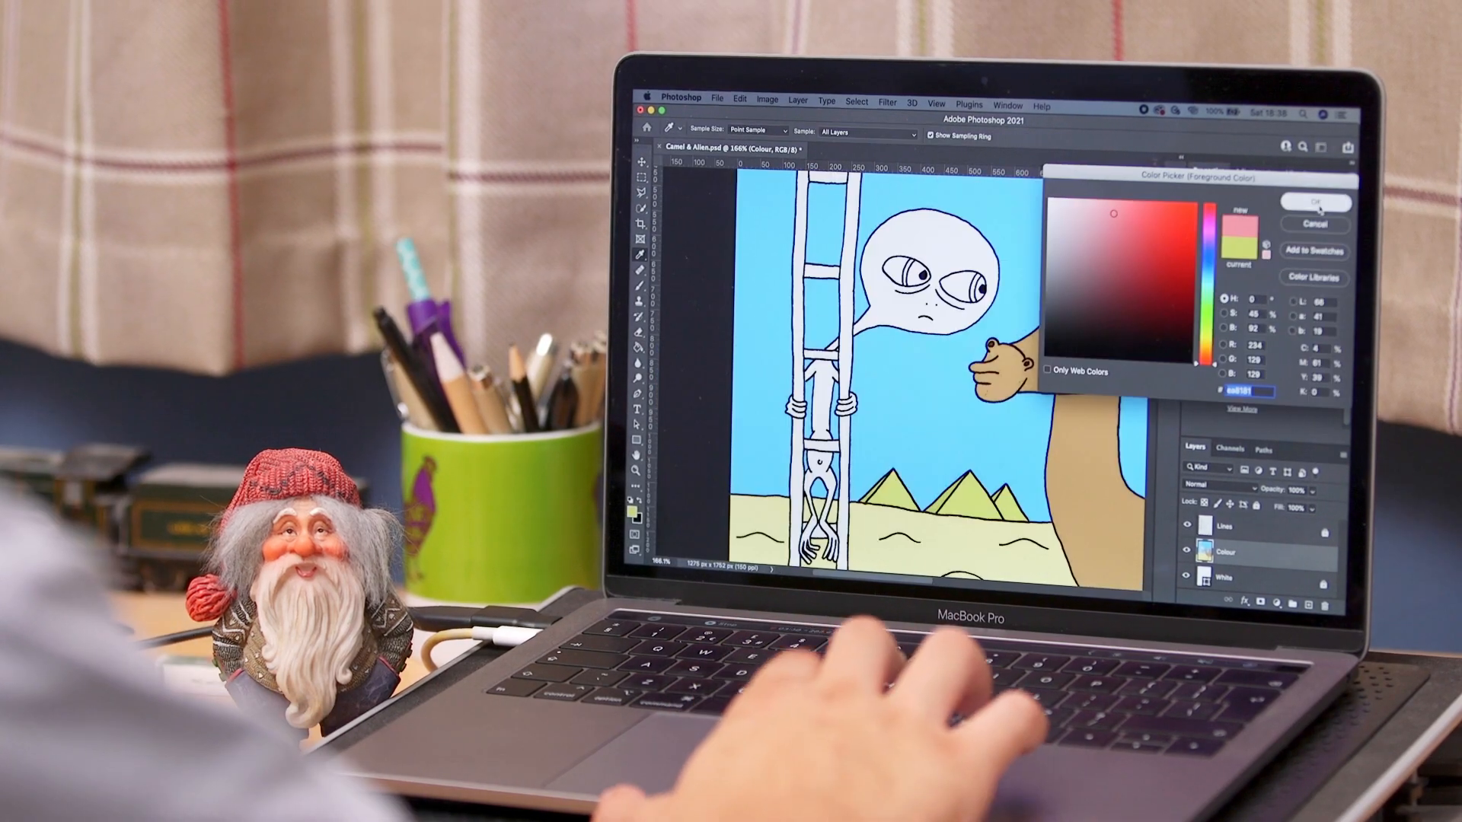
- Try pink #ea8181 as the fill for the alien's head, torso and hands
key(Return)
click(936, 236)
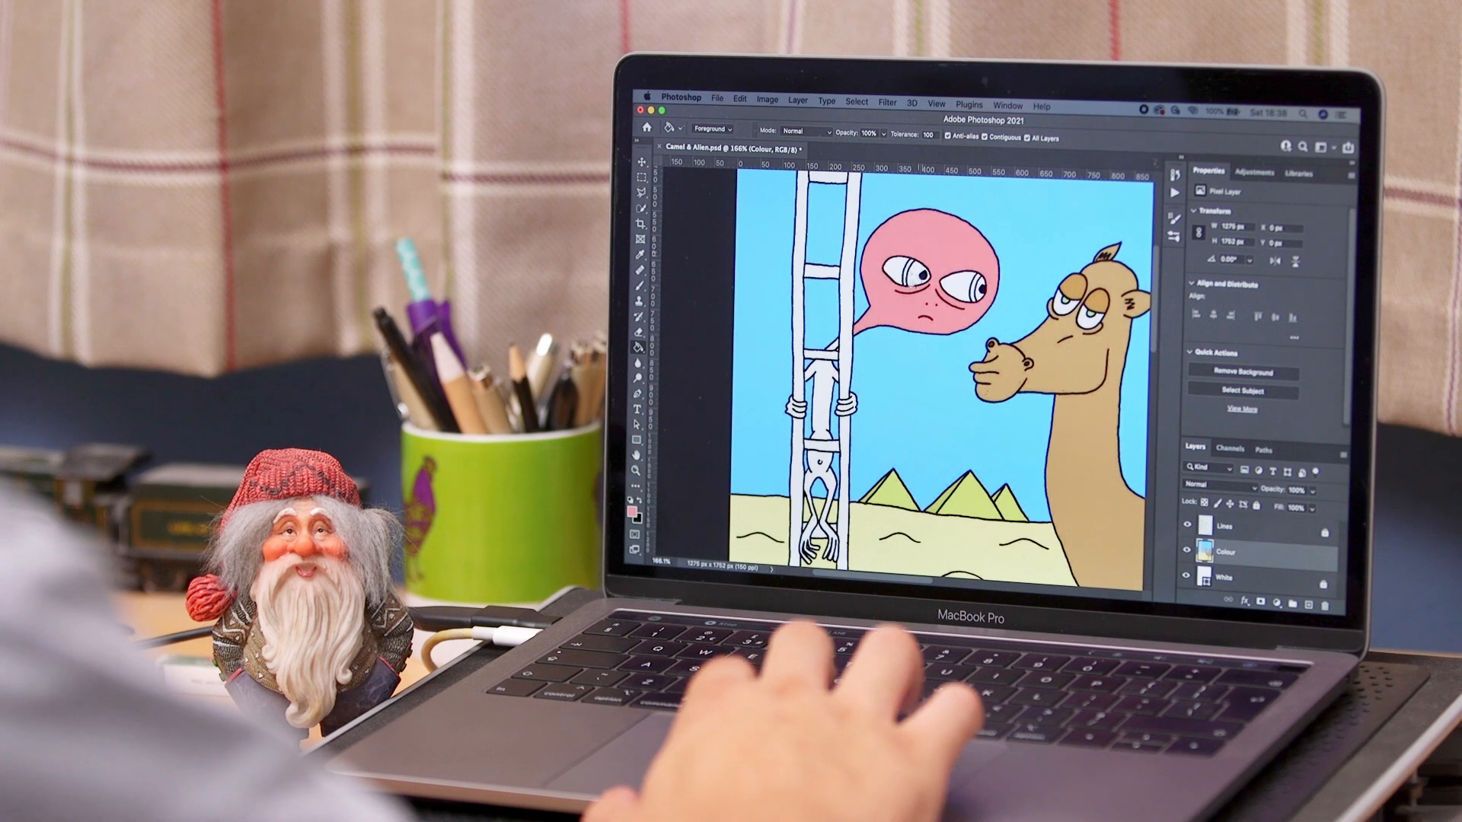
click(825, 380)
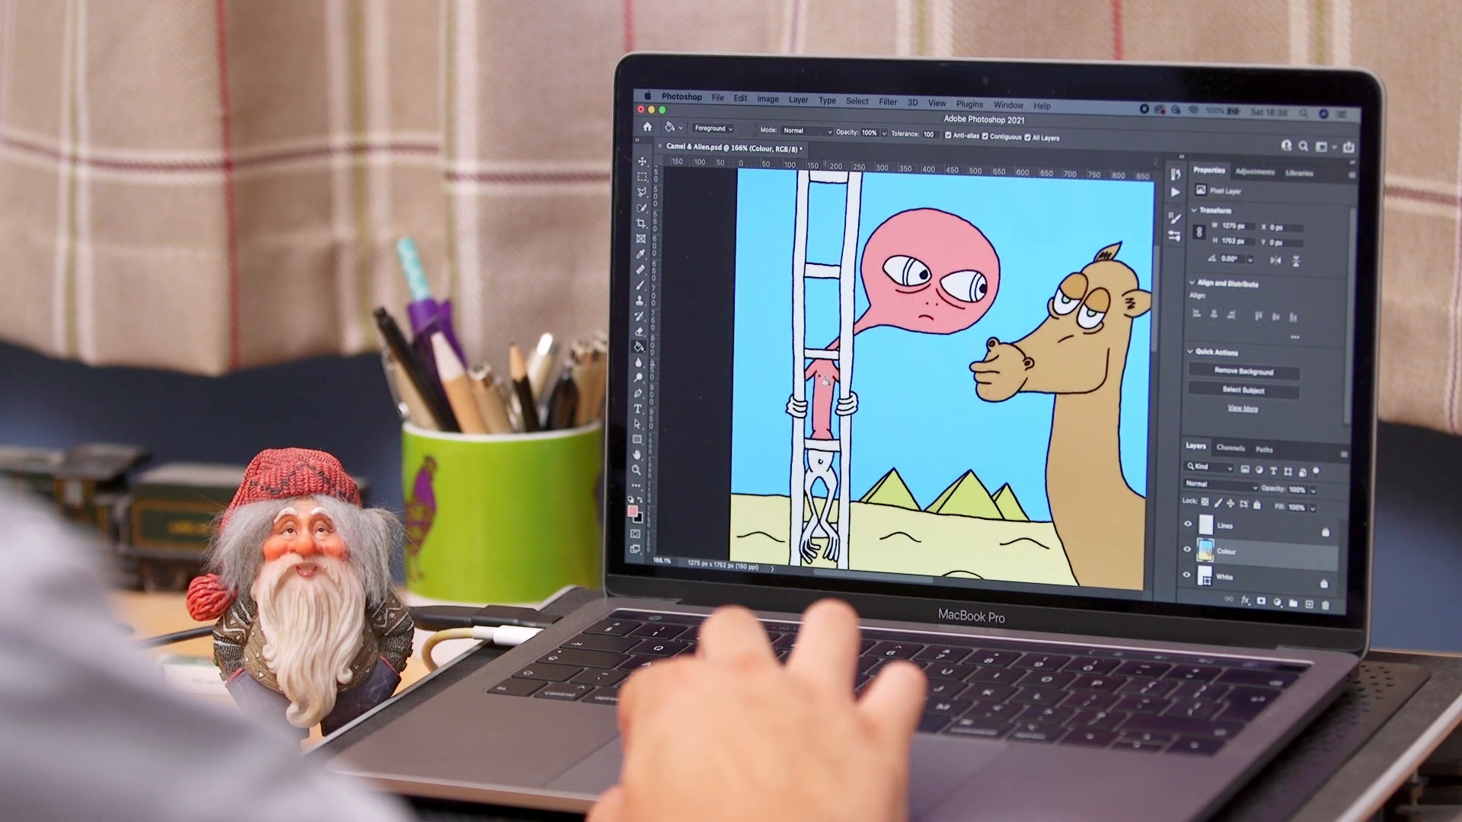
click(797, 409)
click(846, 407)
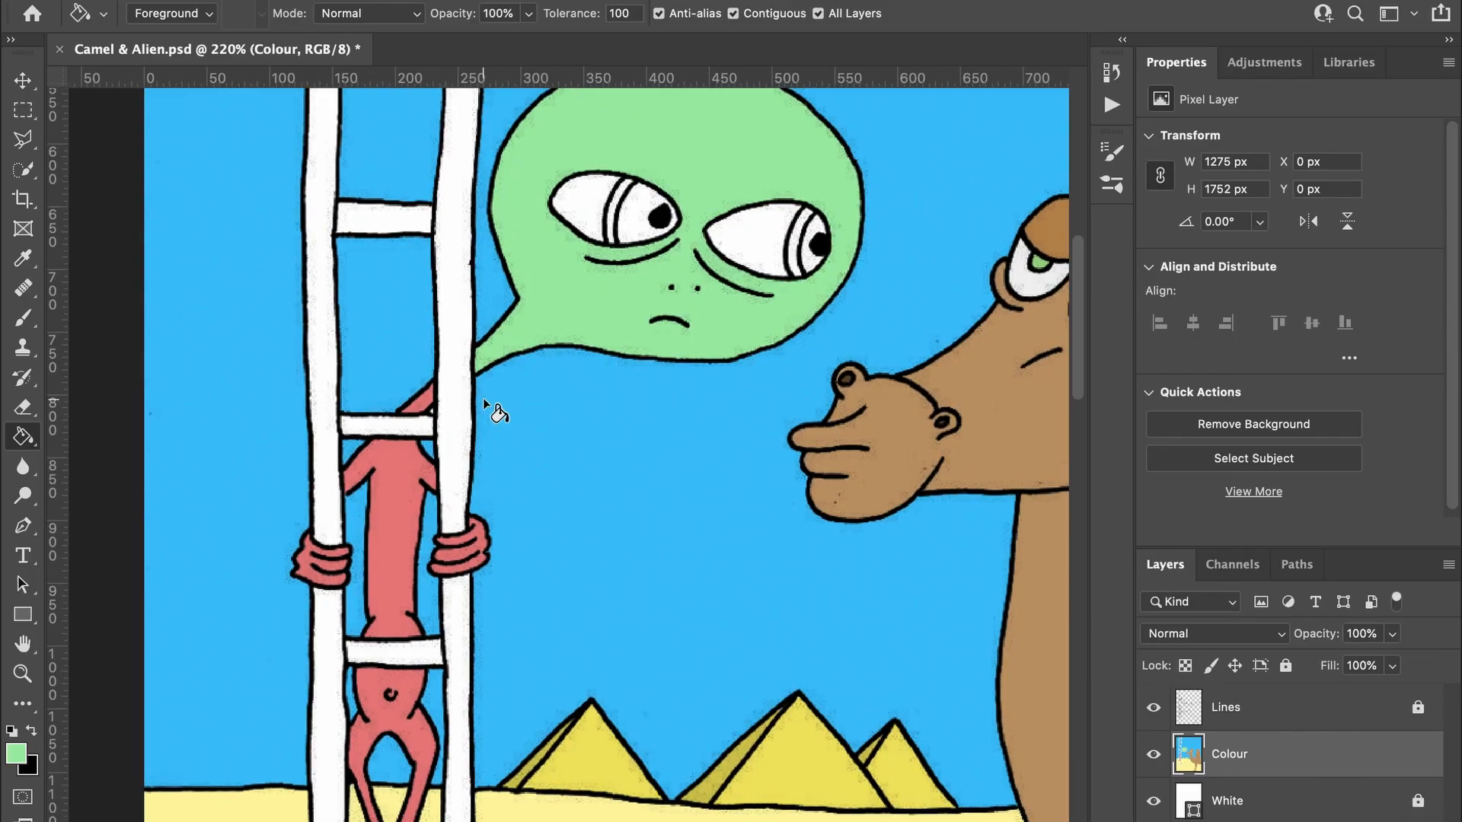
- Recolour the alien's torso, both hands and lower body with the light green of its head
scroll(483, 398, up, 2)
scroll(483, 397, left, 2)
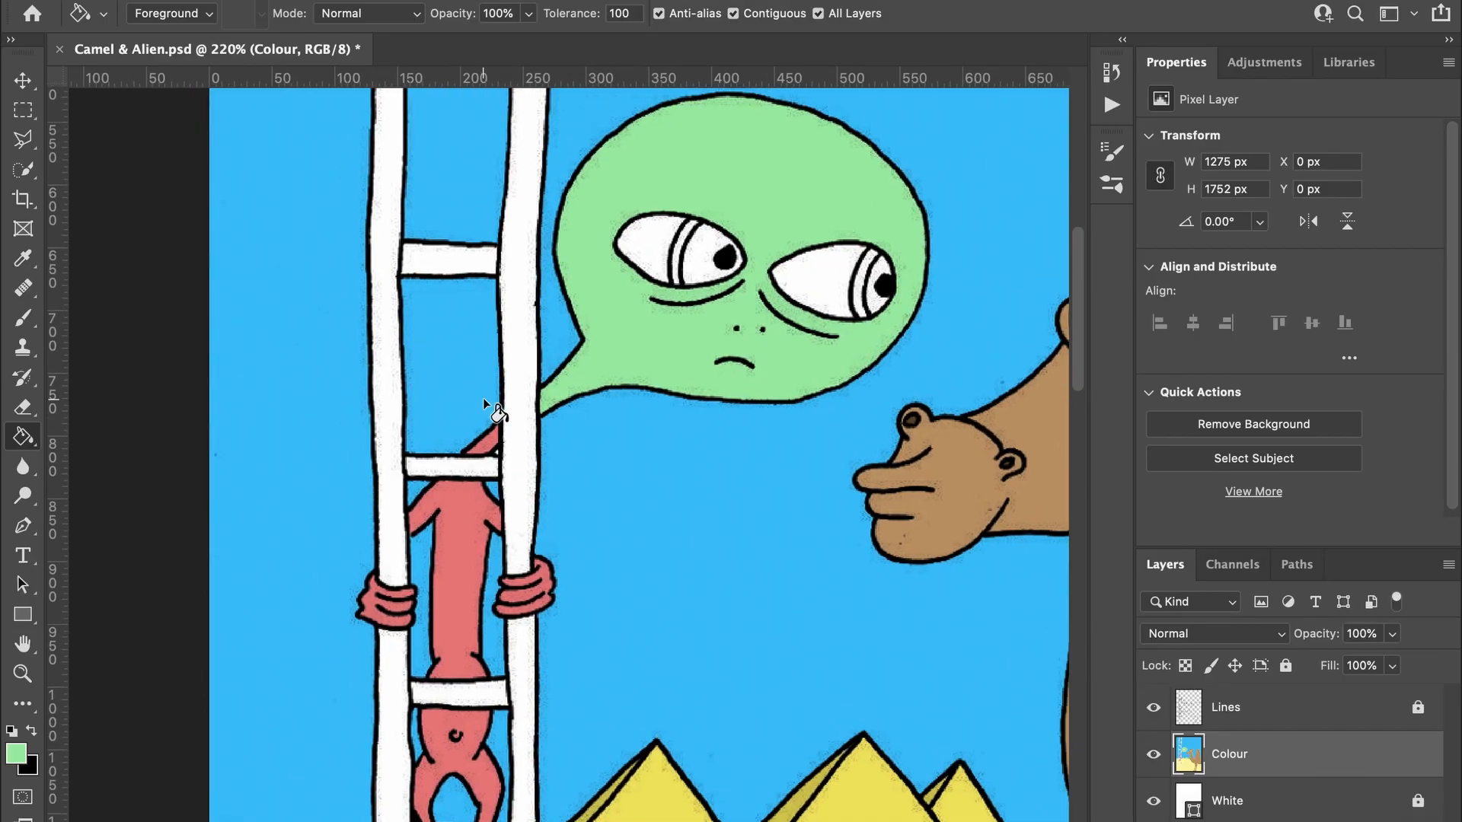
click(460, 525)
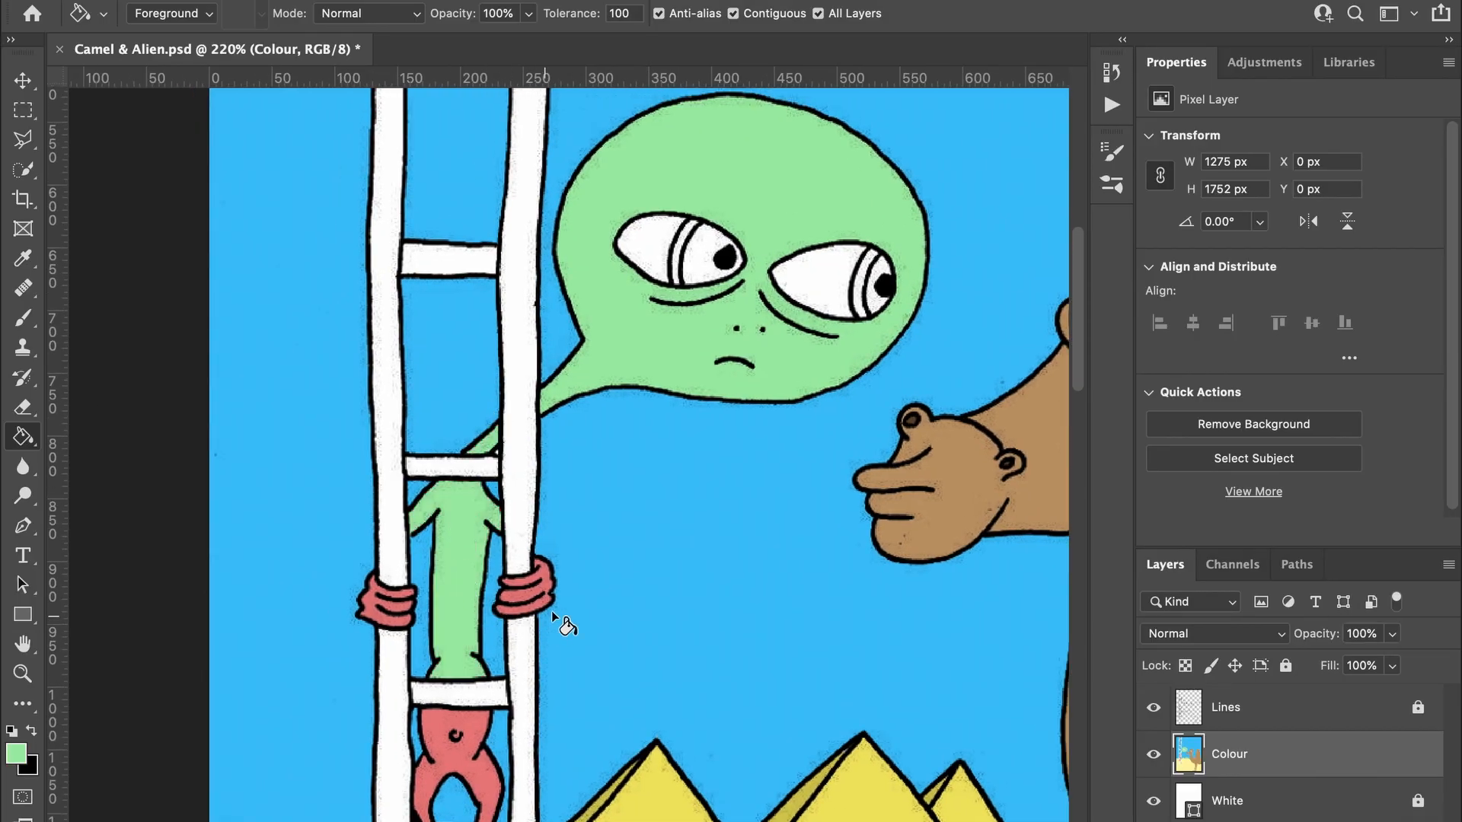
click(547, 587)
click(373, 602)
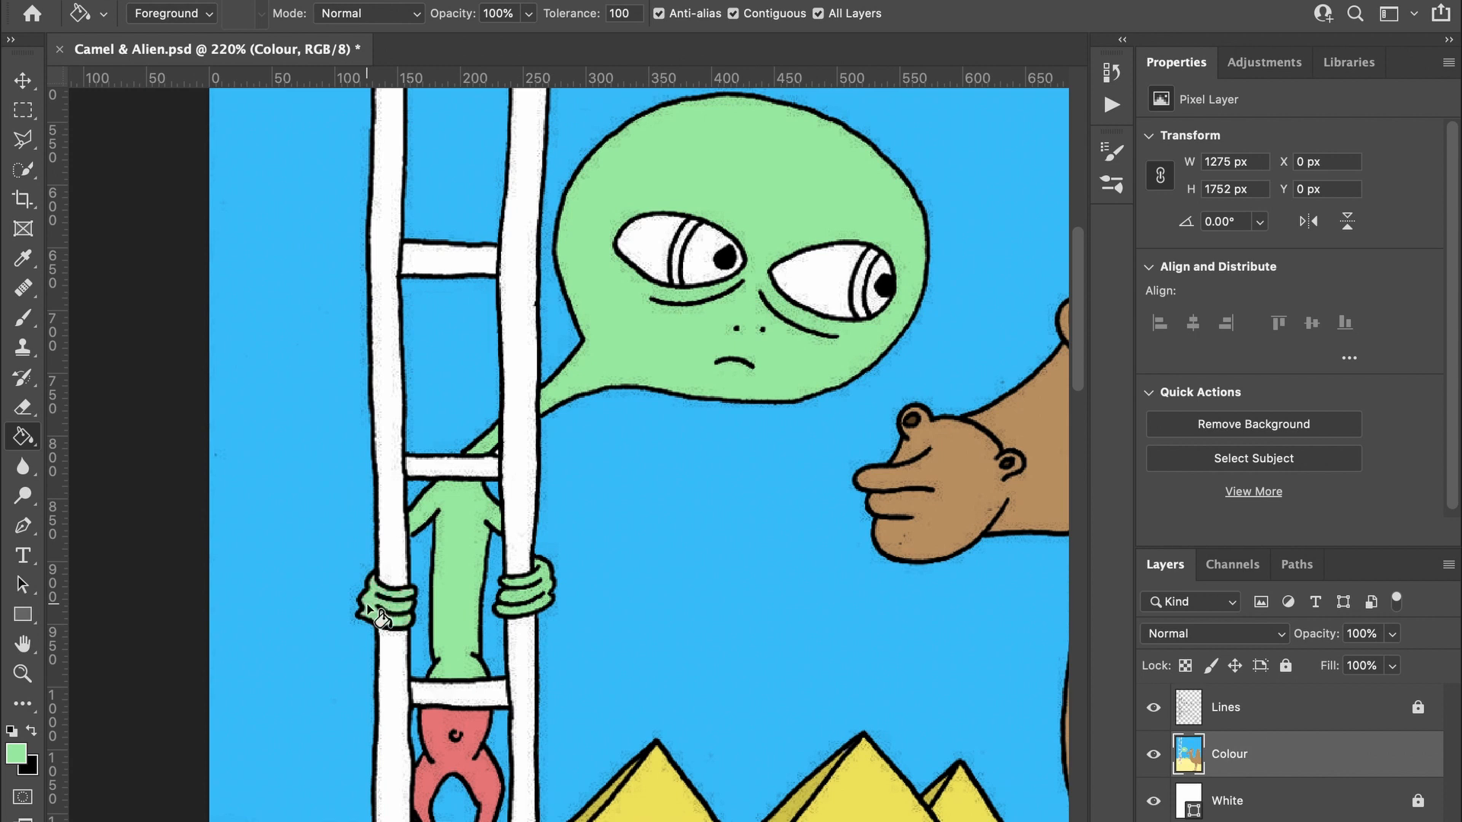
click(436, 747)
scroll(435, 747, down, 3)
scroll(436, 747, up, 2)
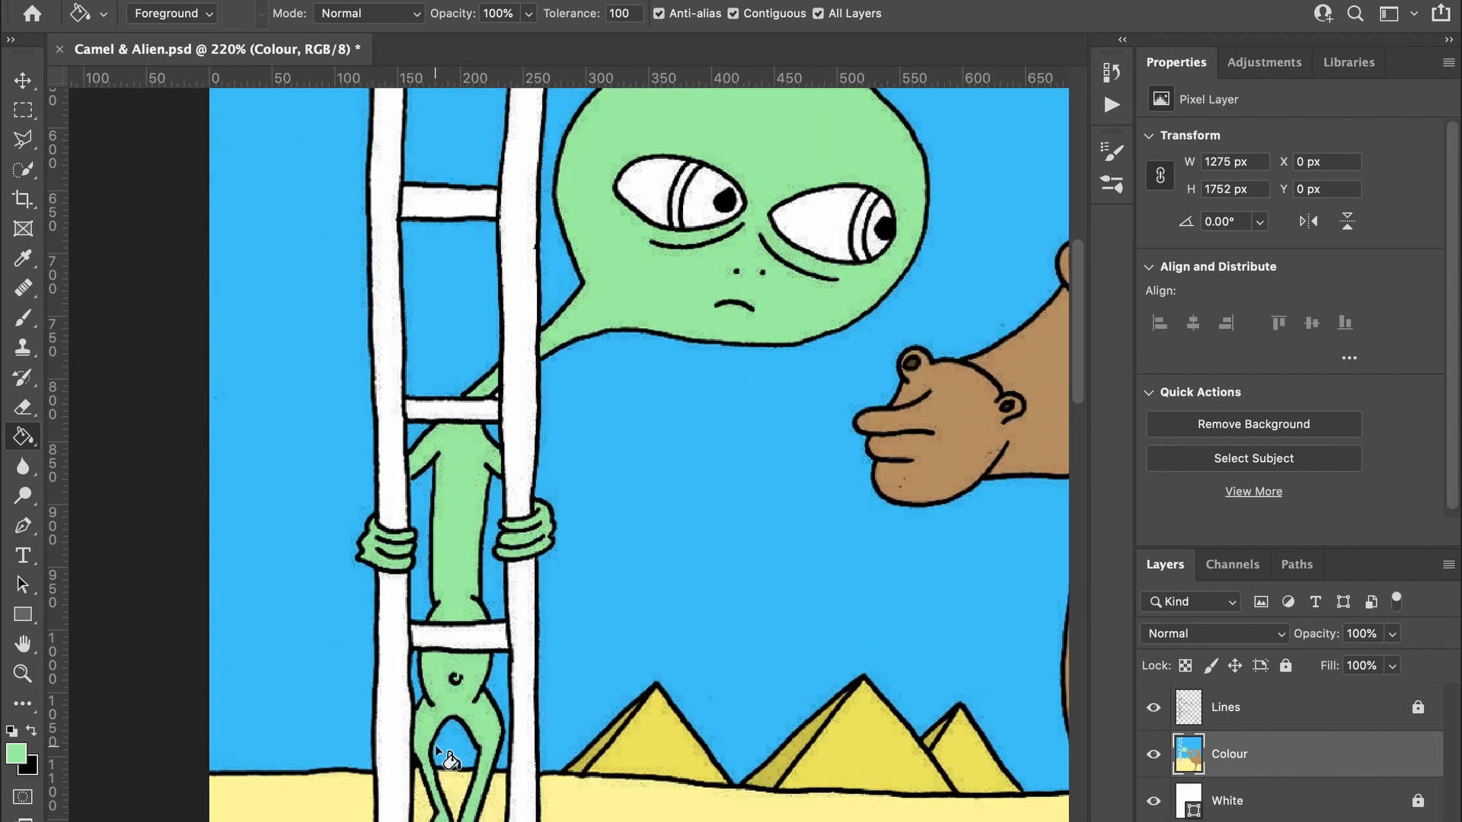
scroll(572, 520, up, 2)
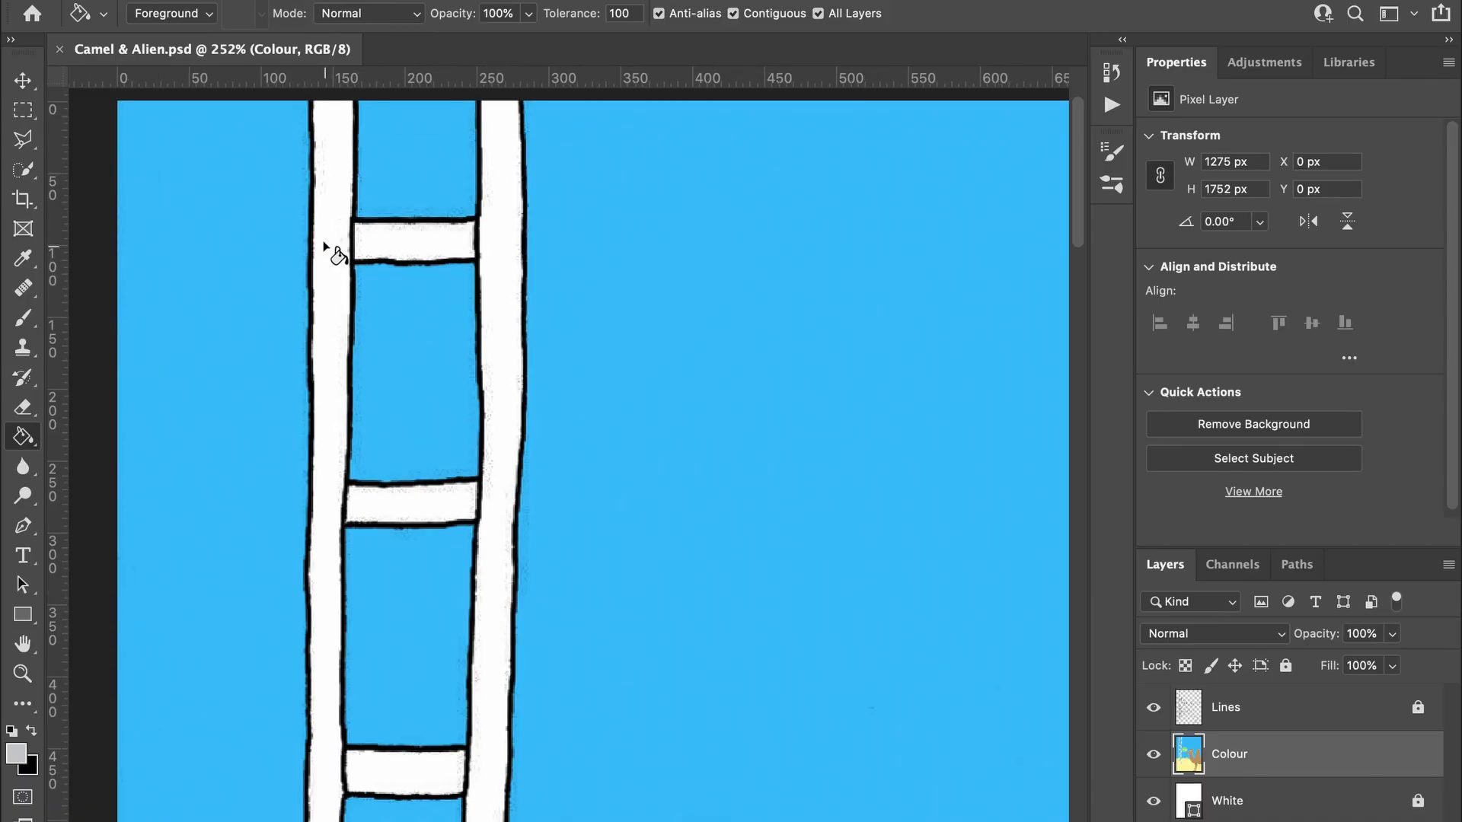
- Fill the ladder's two side rails and its upper rungs with light grey
click(327, 245)
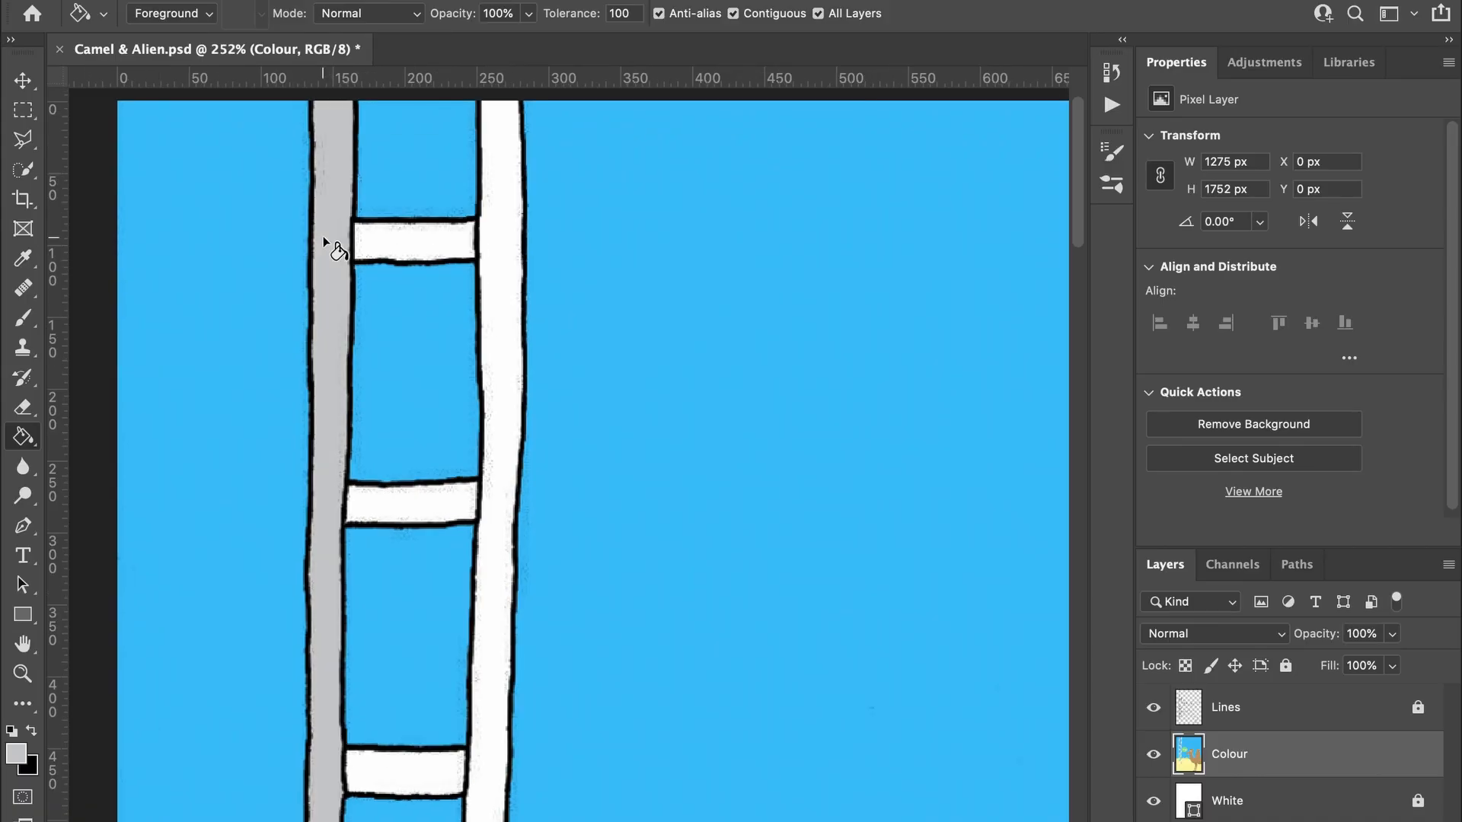
click(502, 248)
click(420, 239)
click(417, 521)
scroll(415, 505, left, 5)
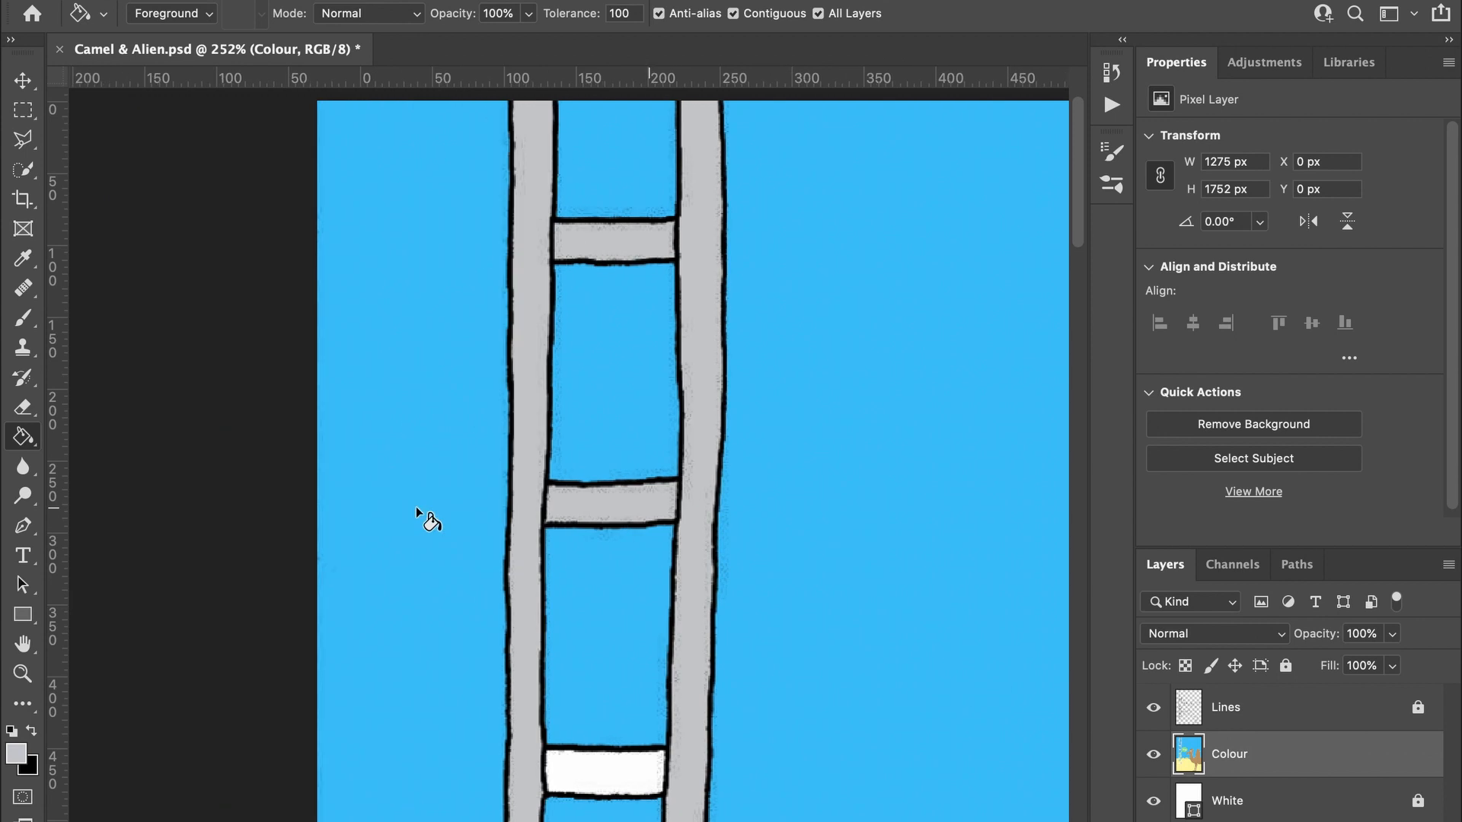
scroll(417, 509, down, 5)
scroll(418, 508, right, 2)
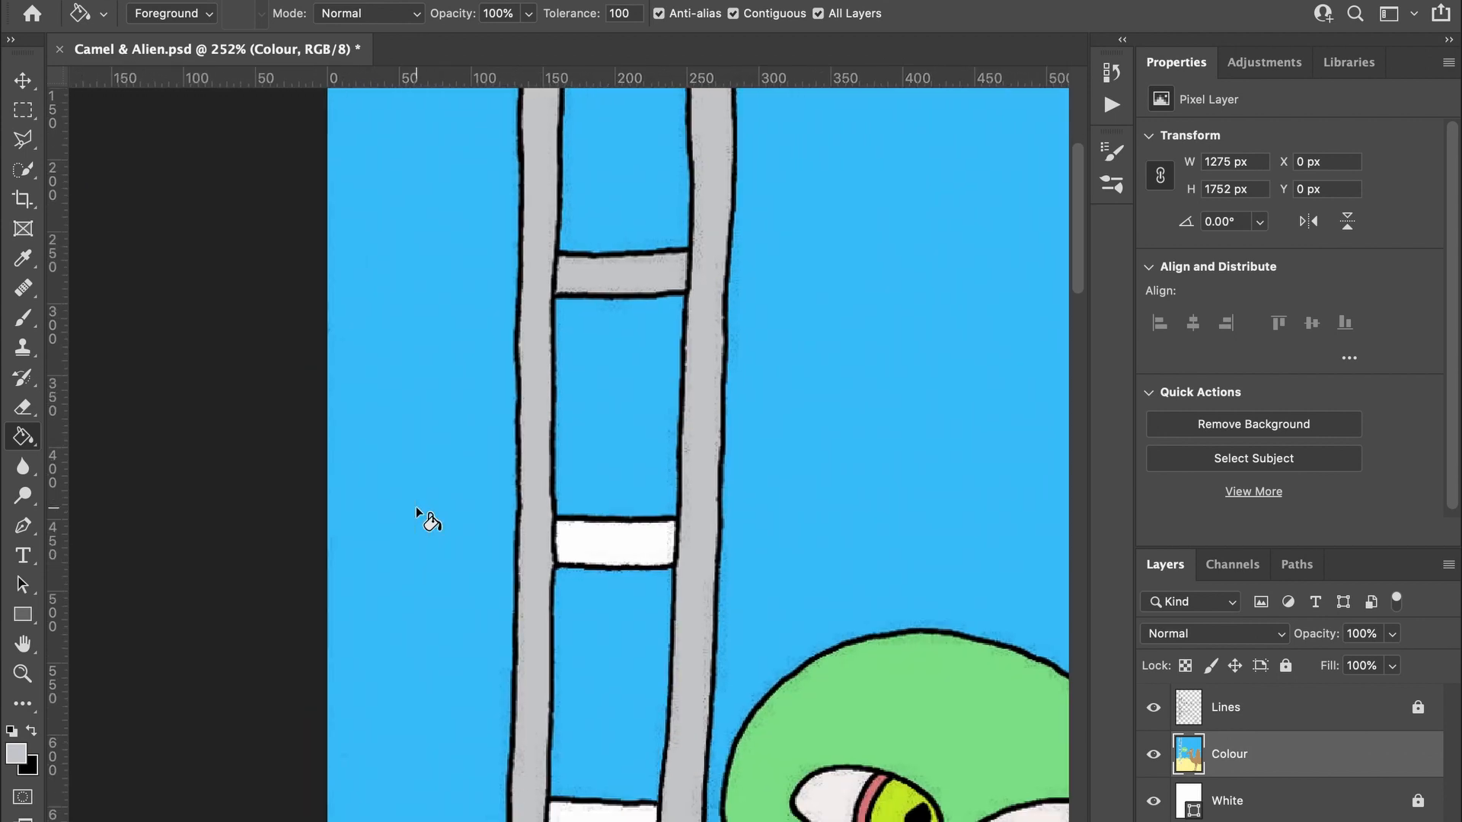
click(606, 550)
scroll(604, 546, down, 3)
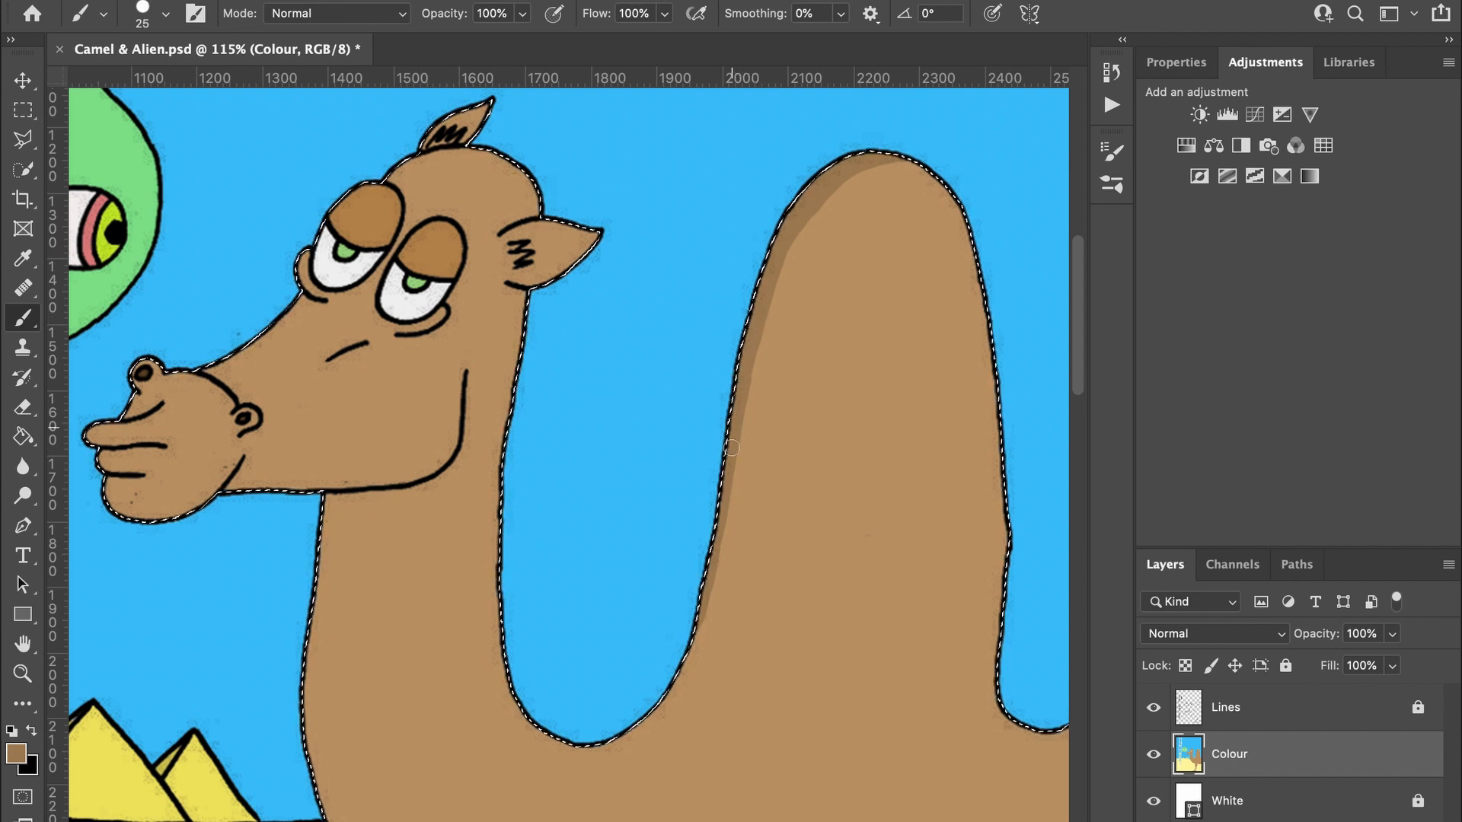
- Paint darker brown shading inside the camel selection along the hump, top of the head, eyelid, cheek and snout
drag(854, 217, 973, 242)
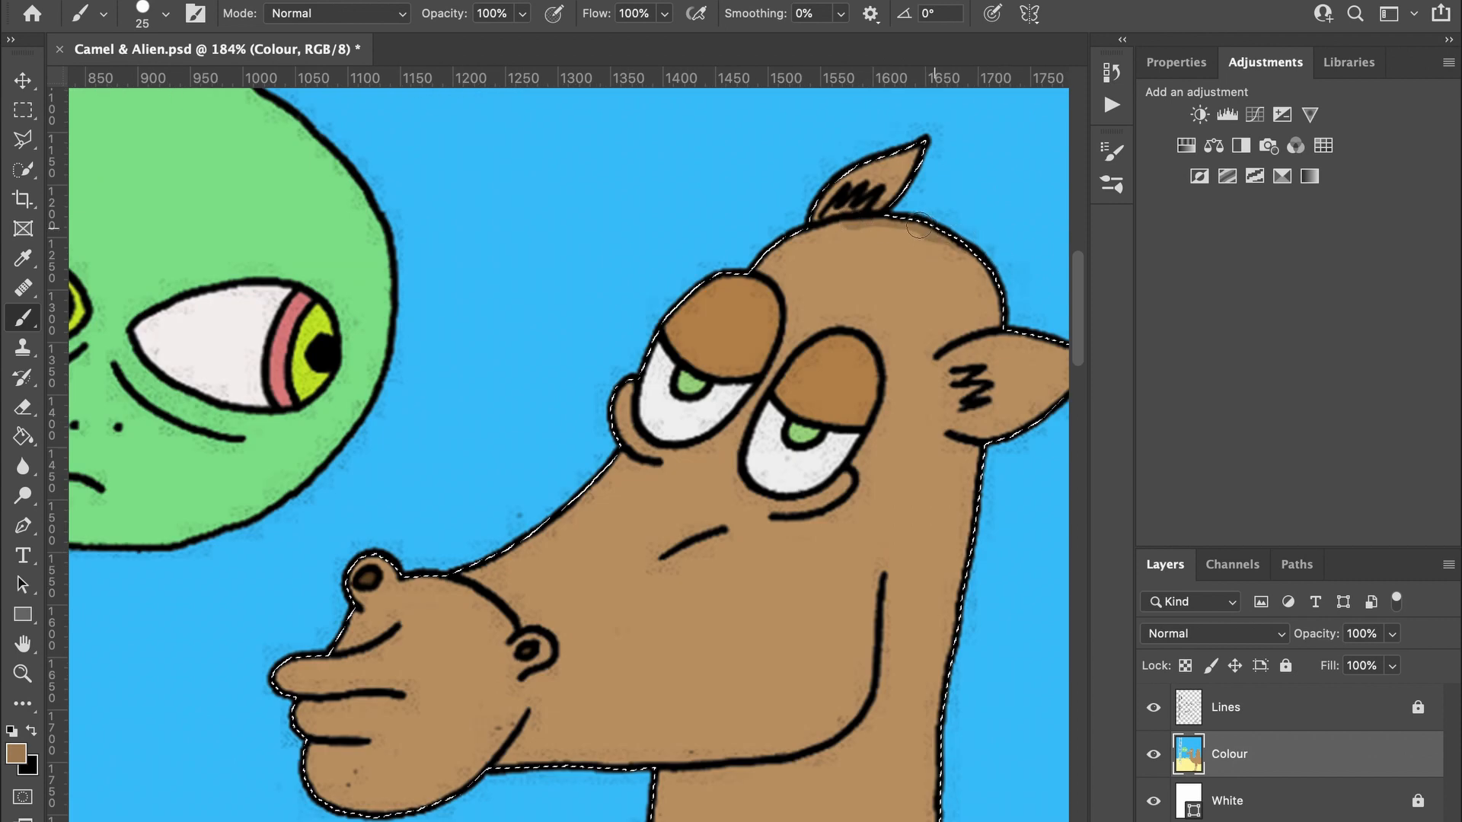
drag(823, 230, 787, 249)
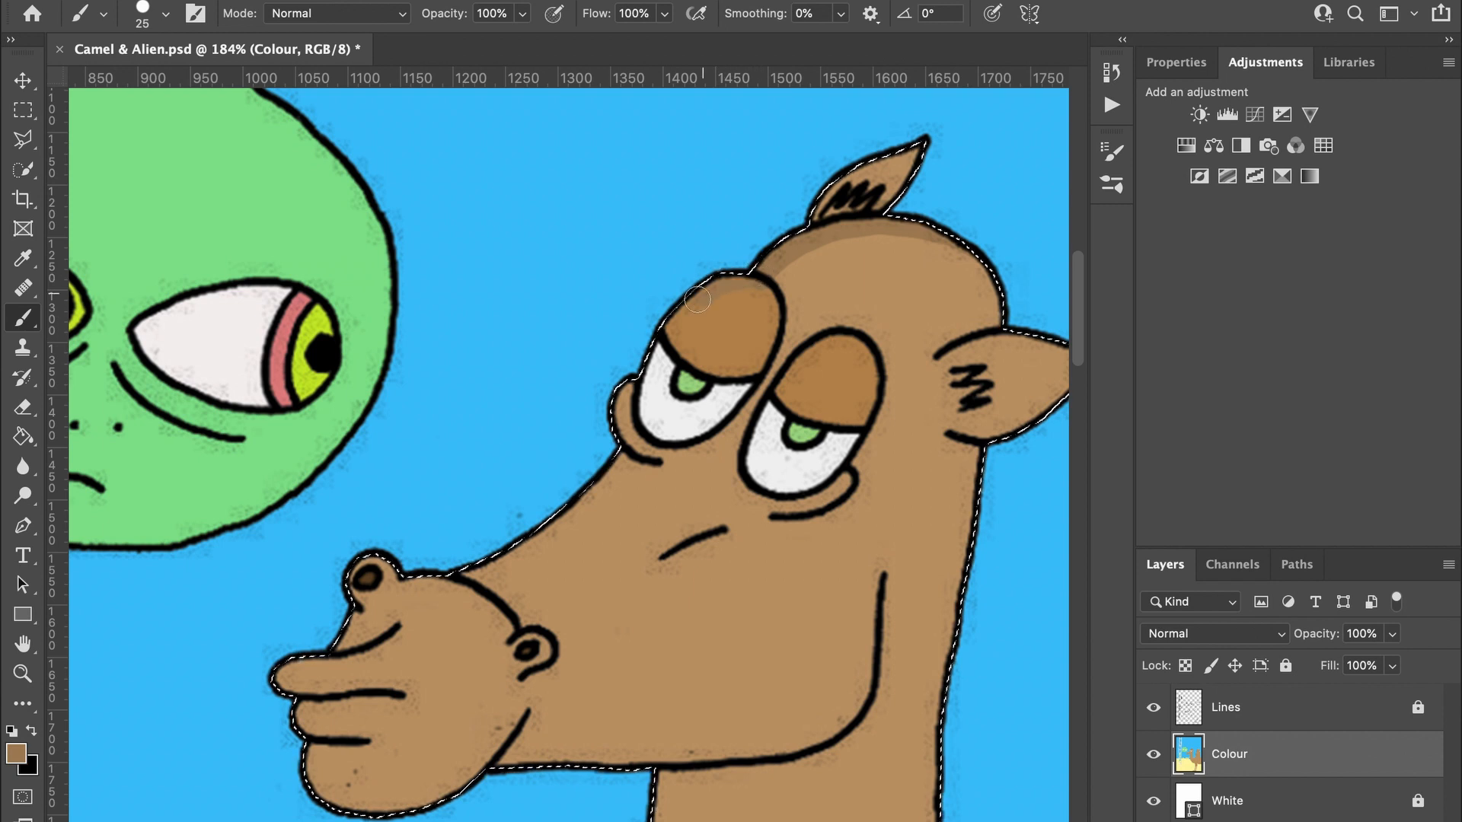
drag(673, 327, 648, 379)
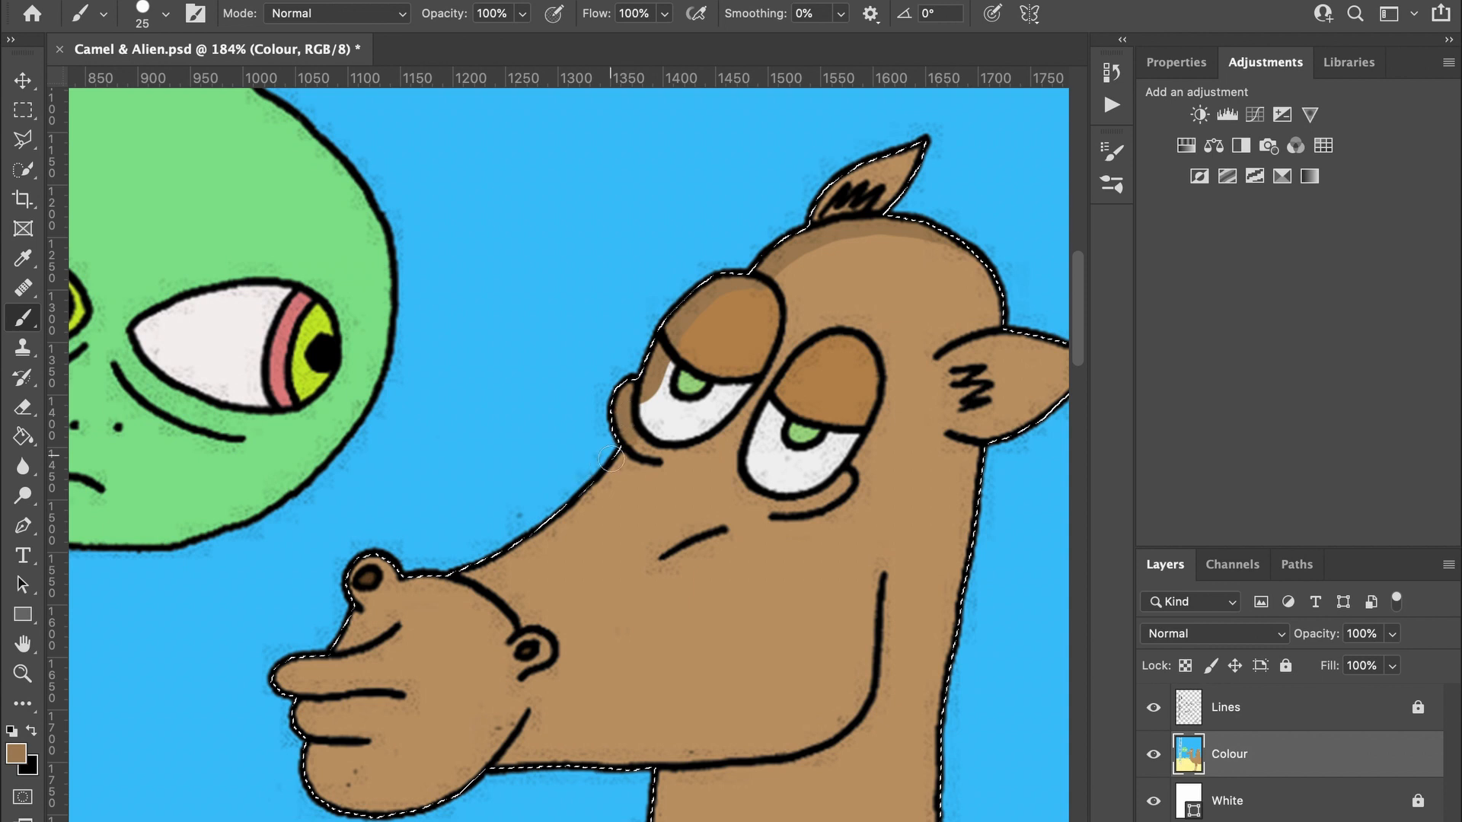
drag(629, 442, 618, 468)
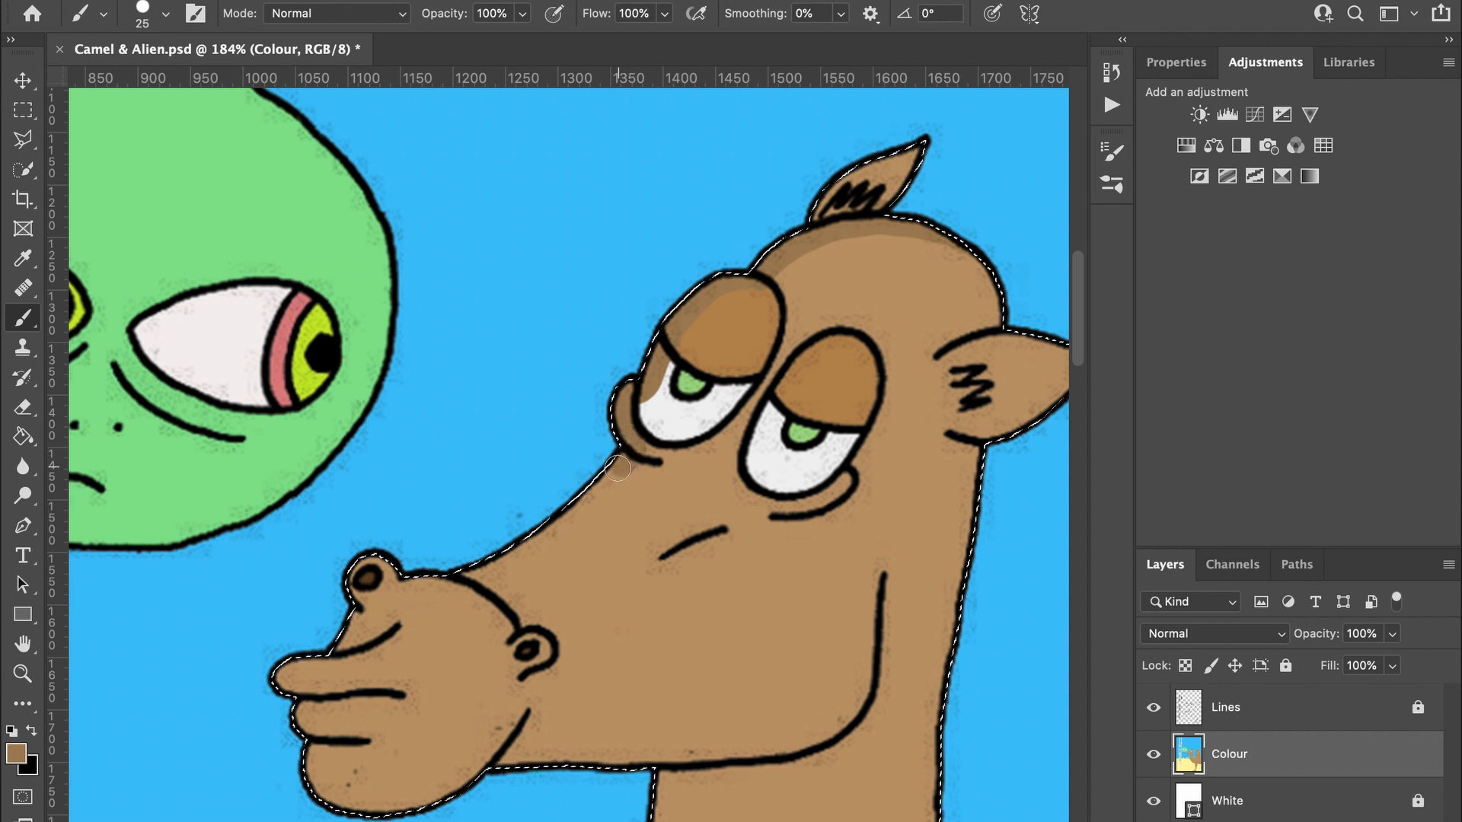
drag(475, 568, 518, 560)
mouse_move(597, 457)
mouse_down()
mouse_move(578, 442)
mouse_move(583, 513)
mouse_up()
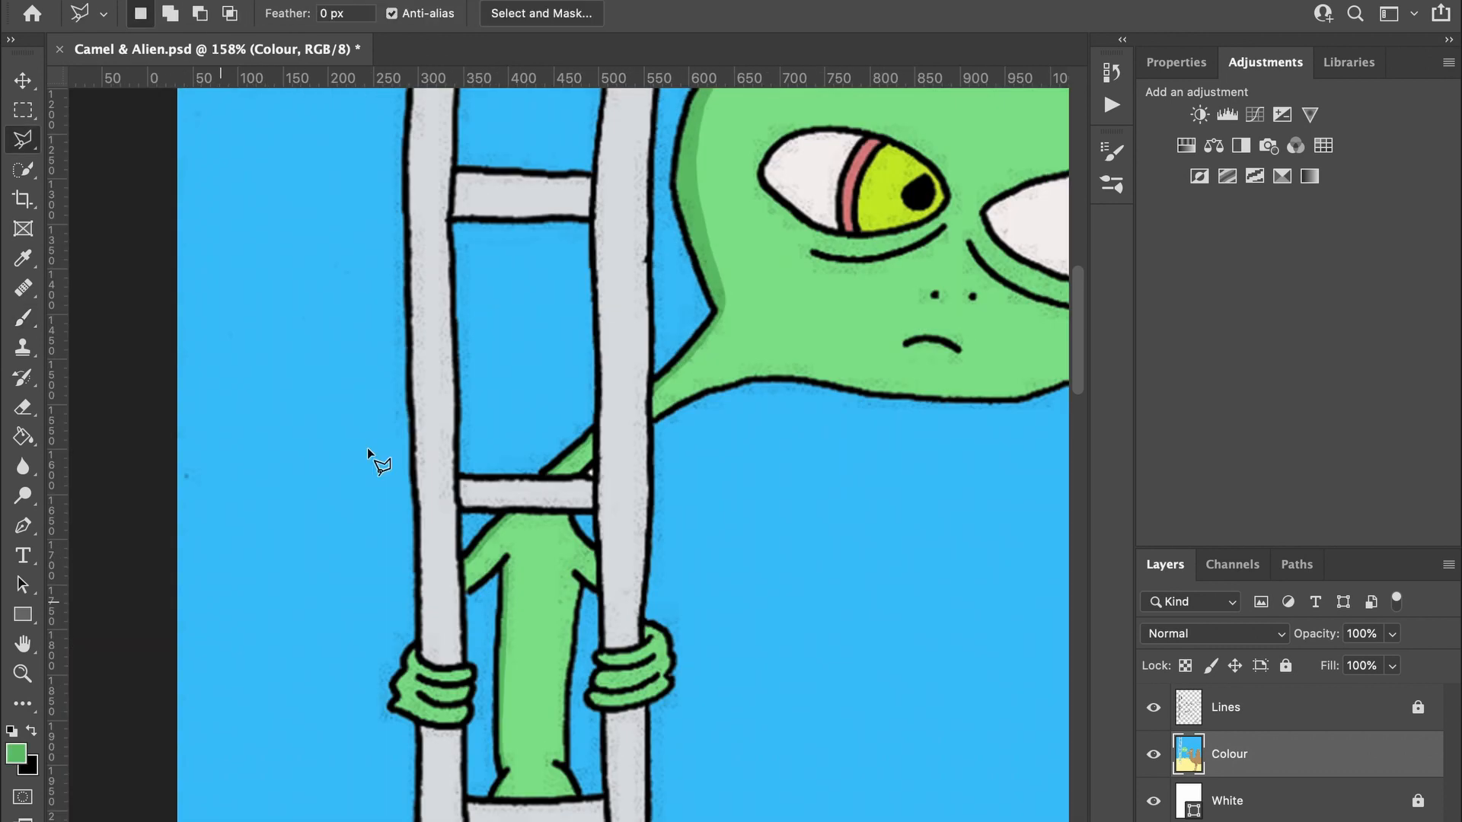
- Ready the Brush tool for shading the alien's selected lower body and legs
scroll(368, 451, up, 3)
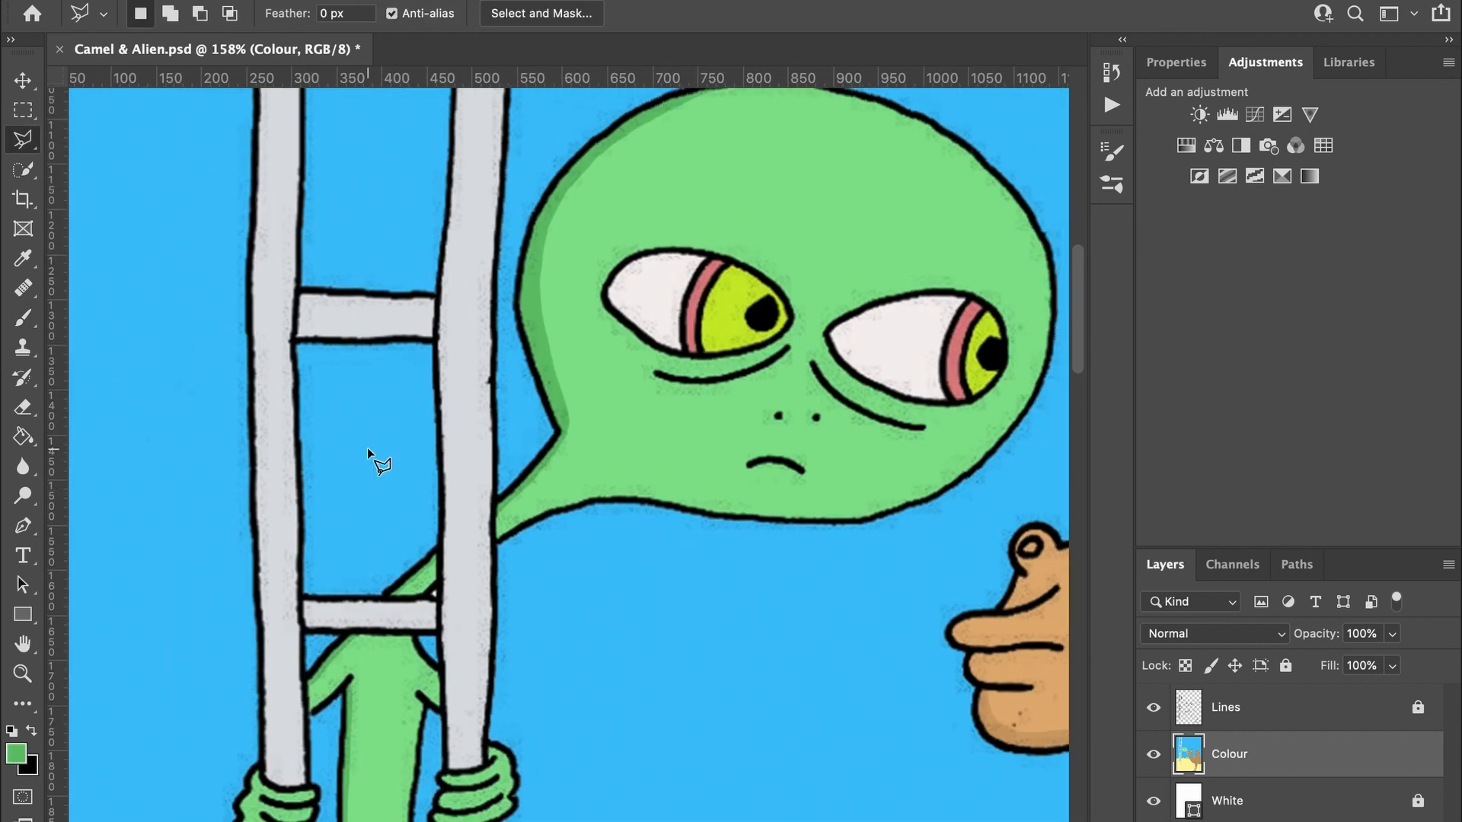
scroll(368, 451, down, 6)
scroll(367, 448, down, 4)
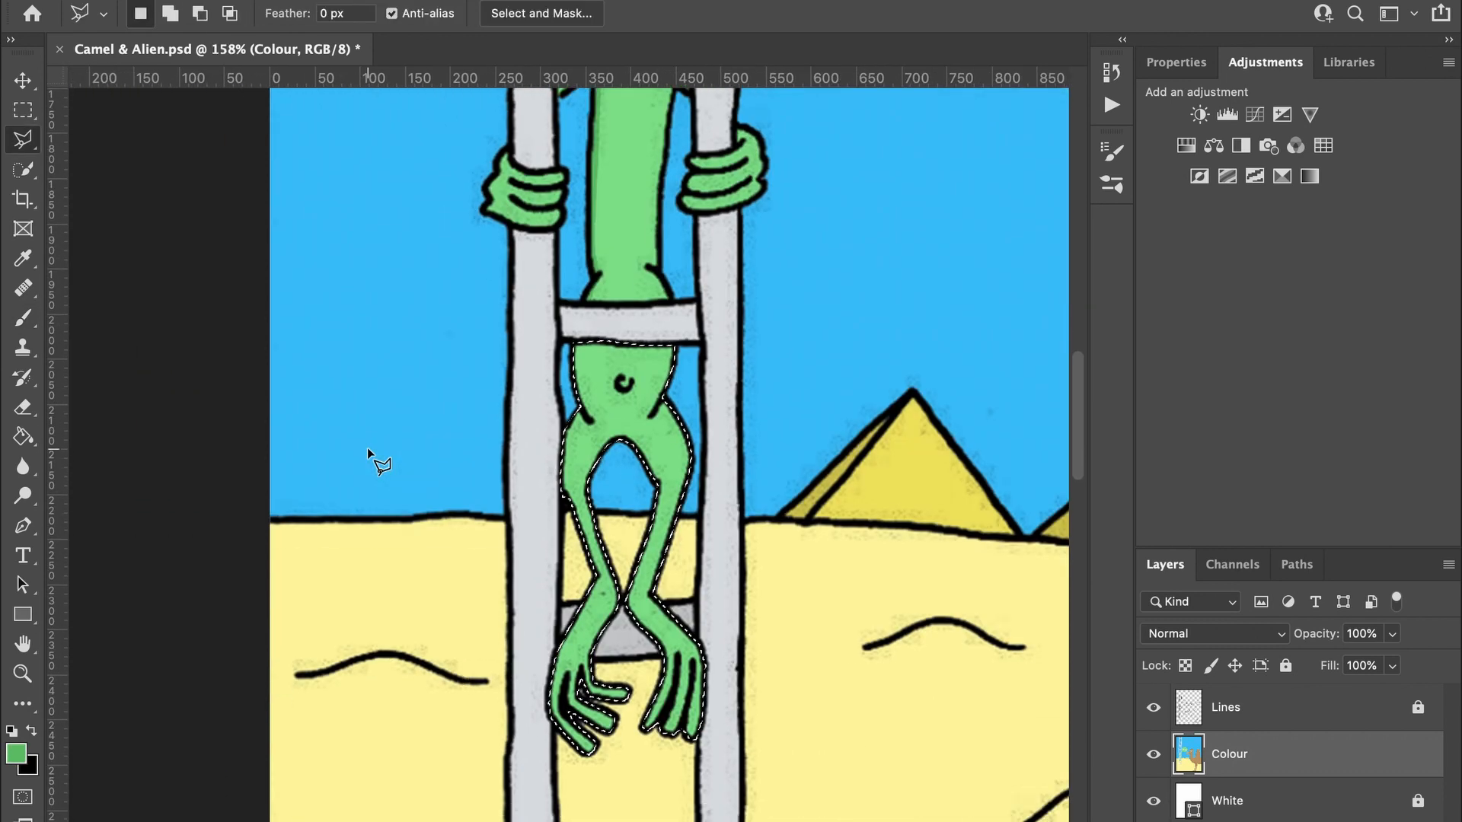
key(super+plus)
scroll(367, 447, down, 2)
scroll(367, 447, down, 1)
key(b)
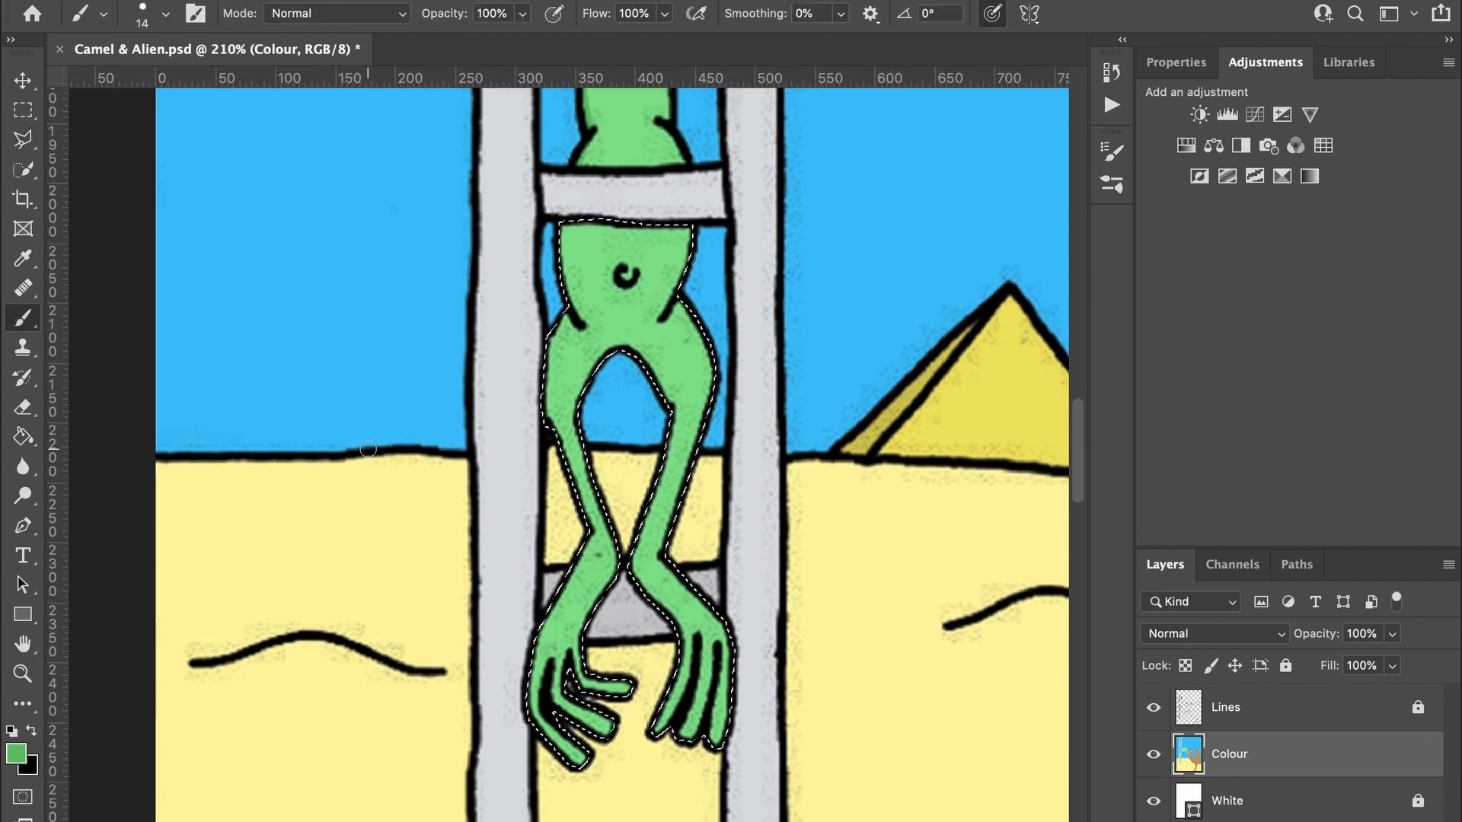
- Erase the stray grey specks beneath the short toe line of the camel's foot on the Lines layer
scroll(572, 395, up, 1)
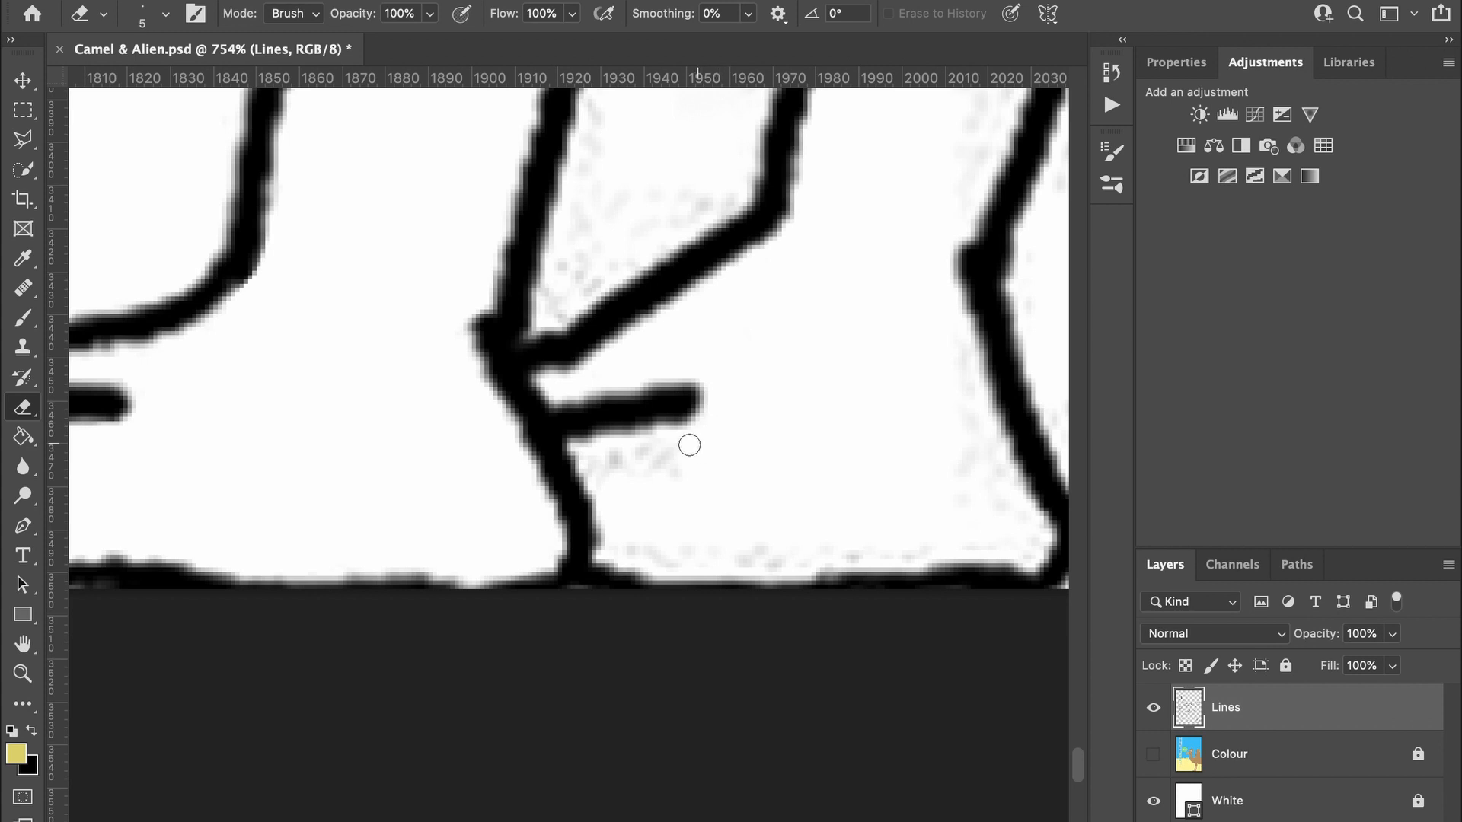
mouse_move(689, 445)
mouse_down()
mouse_move(660, 478)
mouse_move(687, 463)
mouse_up()
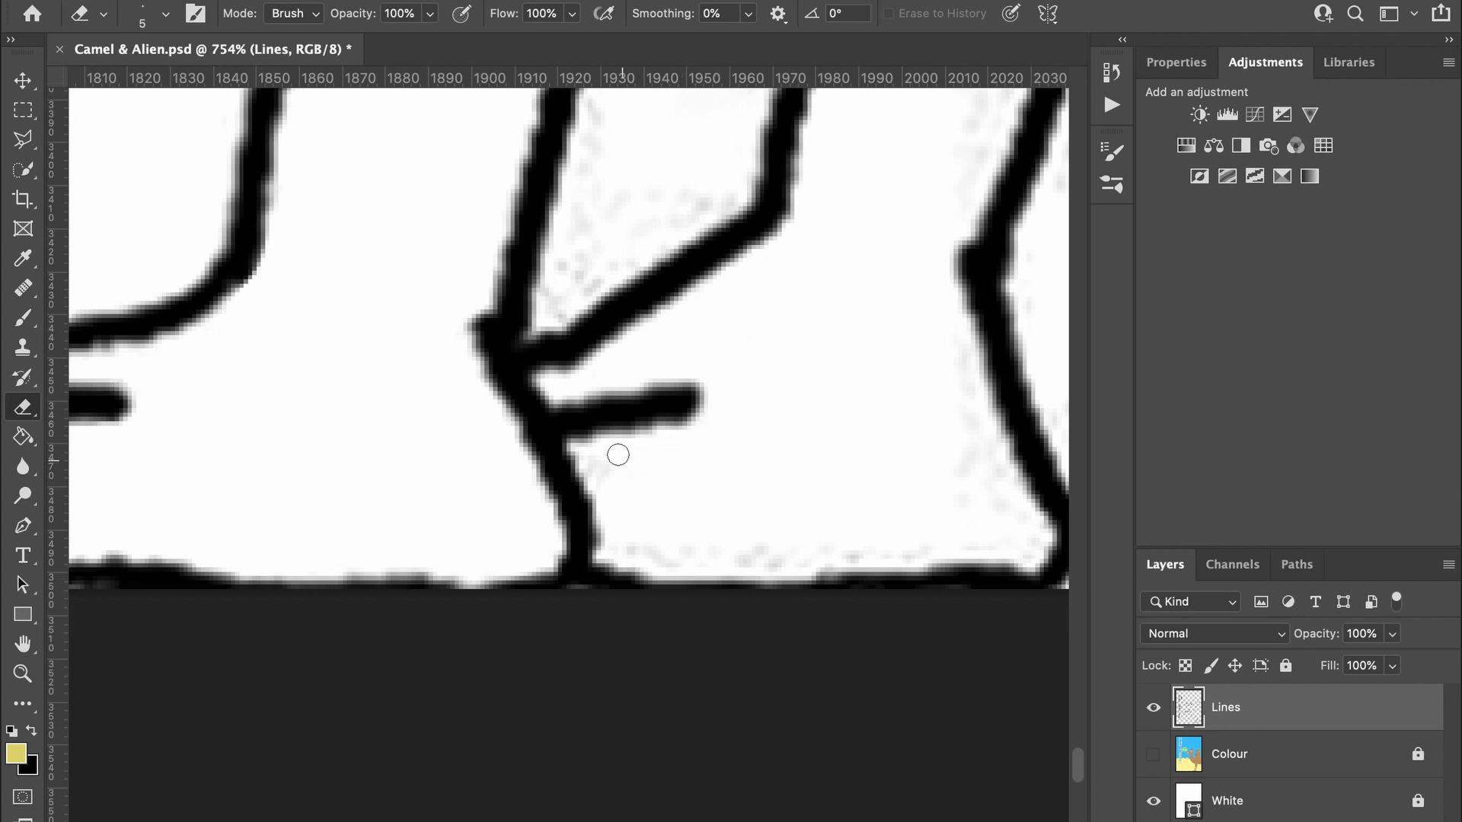